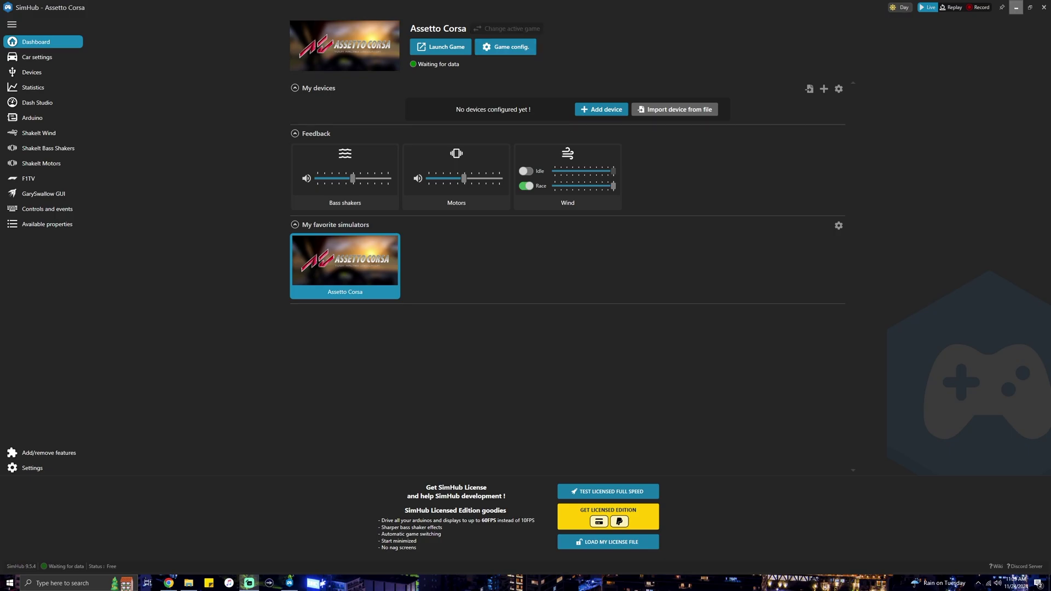
Open the README FIRST text from the GS- TV Style Leaderboard 6-6-7Release archive in Downloads and read its installation steps
left_click(1016, 7)
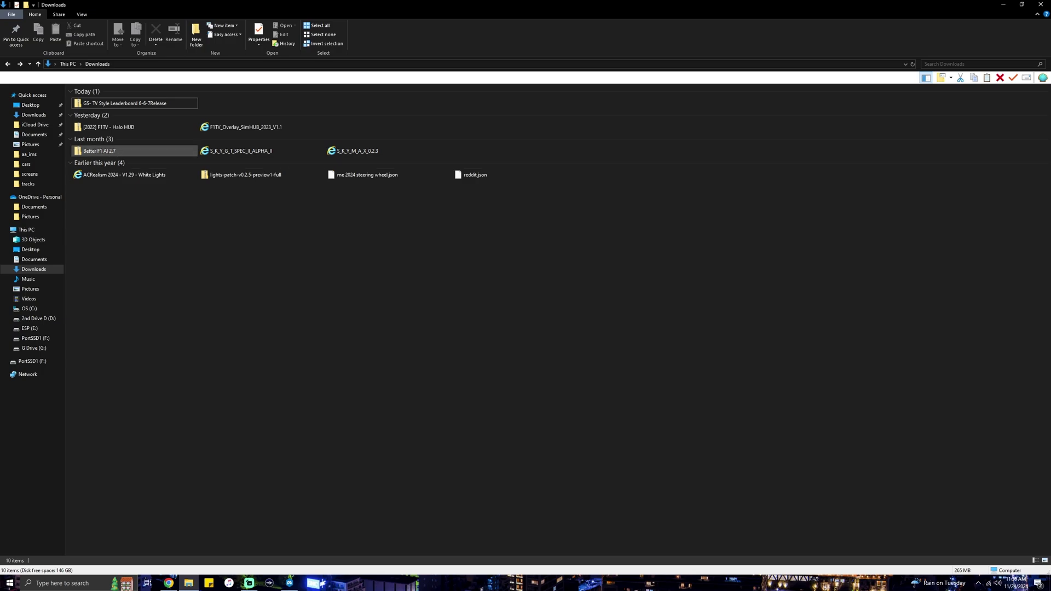
mouse_move(127, 106)
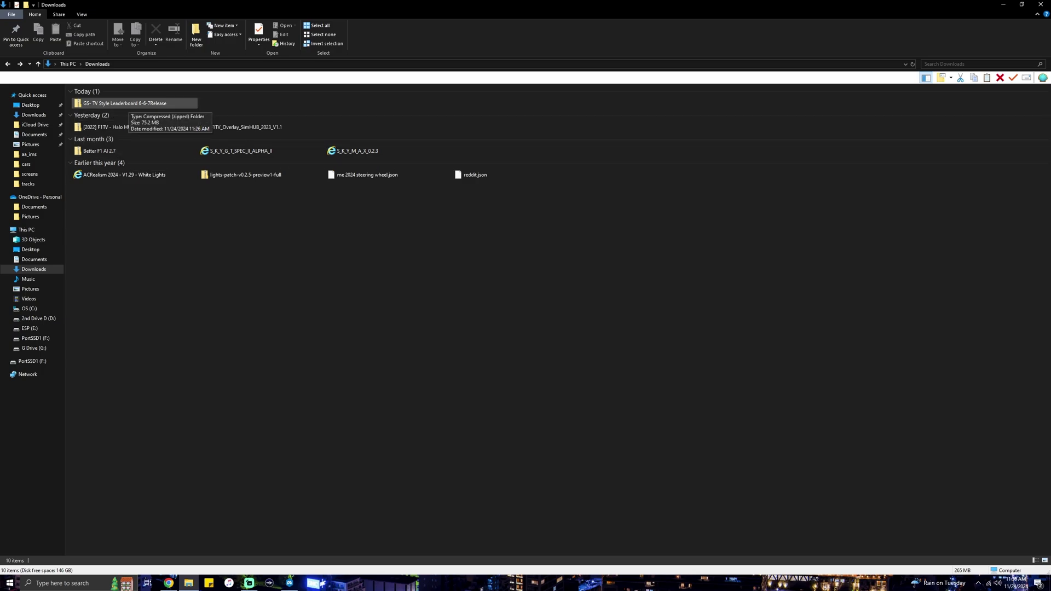
double_click(127, 104)
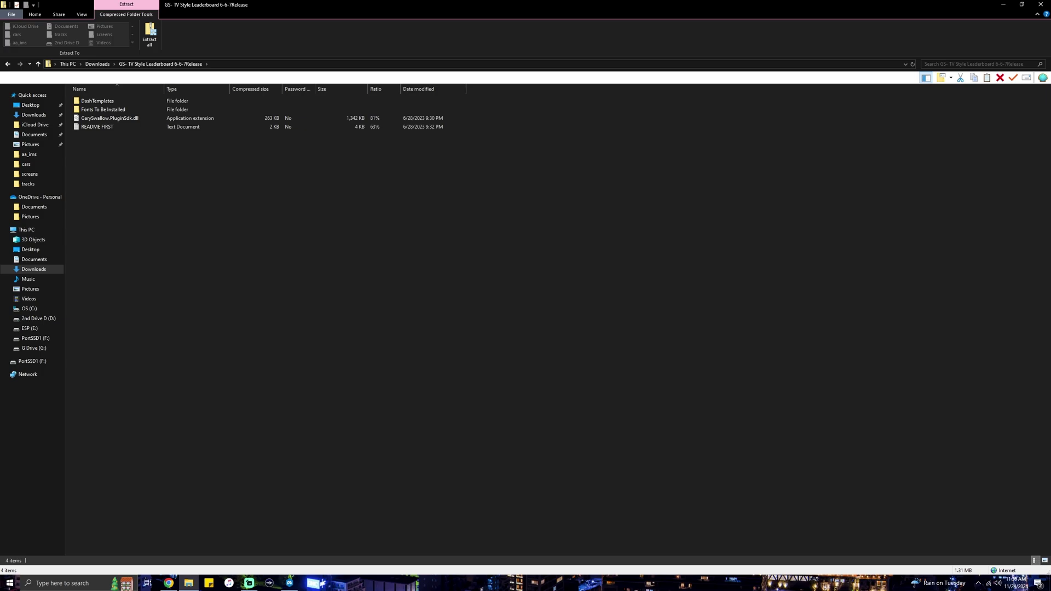
double_click(97, 127)
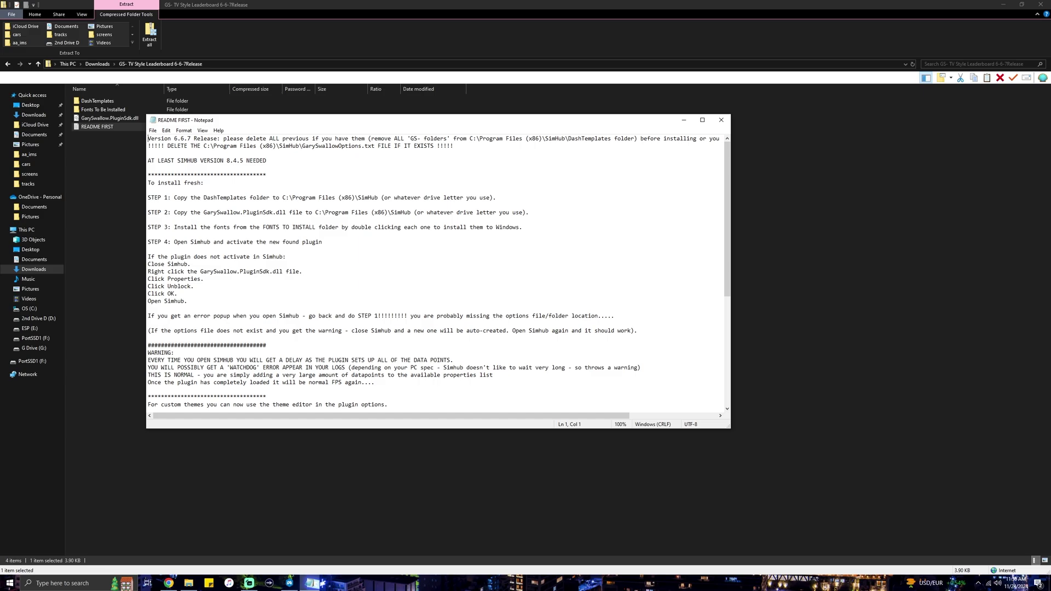
left_click_drag(266, 121, 534, 67)
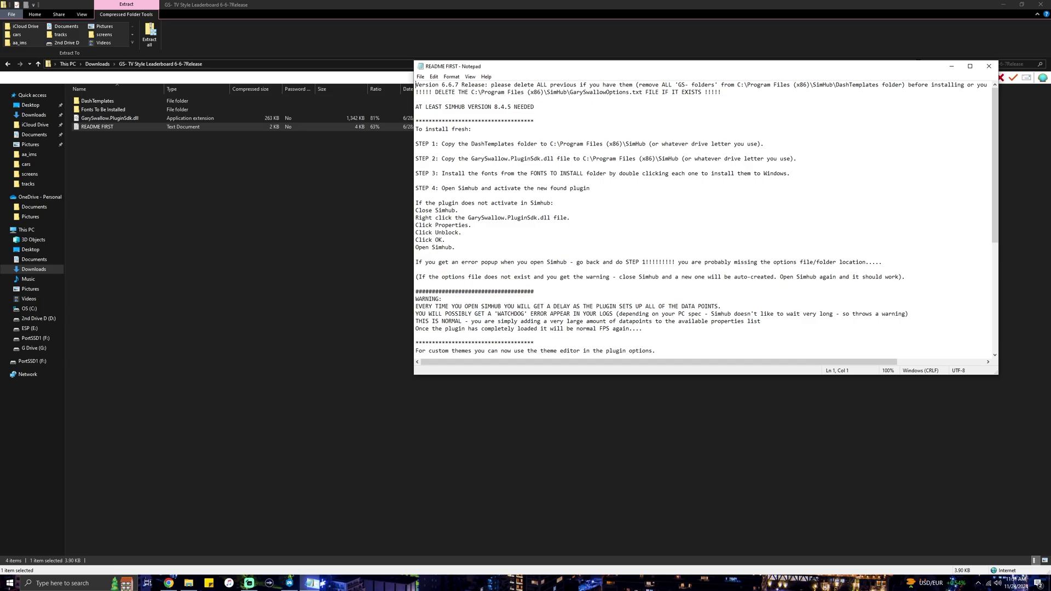
Bring up the C:\Program Files (x86)\SimHub folder and copy the archive's DashTemplates folder into it
key("alt+F4")
mouse_move(189, 583)
left_click(164, 568)
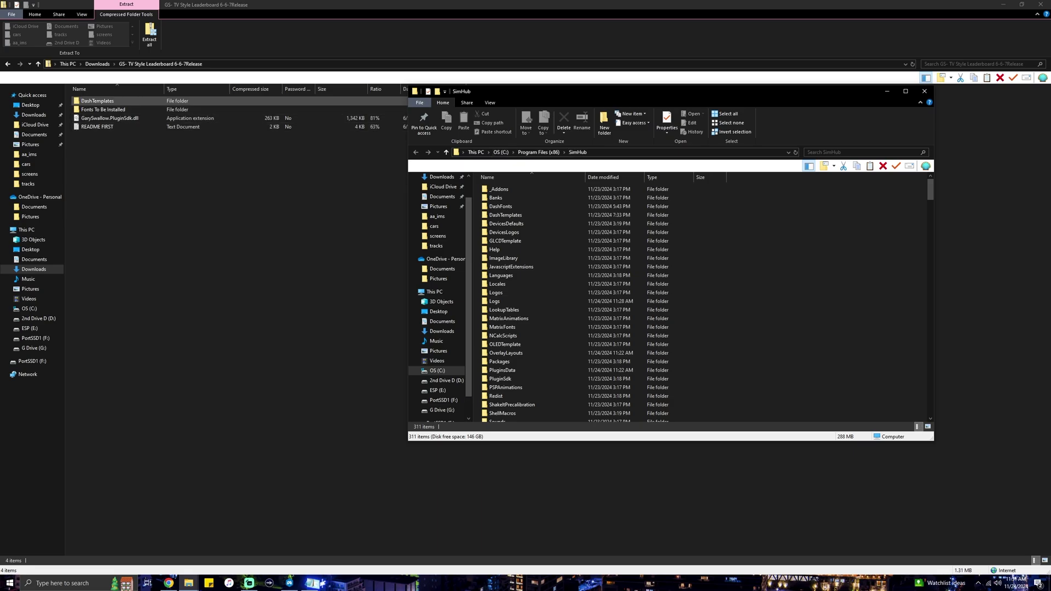
left_click_drag(97, 101, 810, 300)
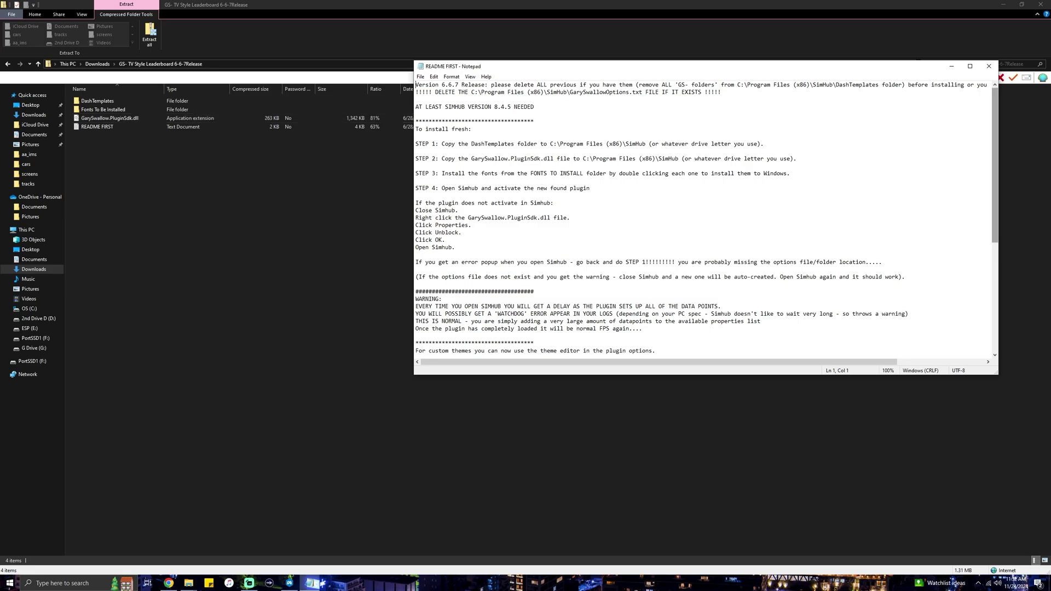
Review the rest of the README, return to the SimHub program folder and select GarySwallow.PluginSdk.dll in the archive
scroll(994, 164, "down", 9)
scroll(995, 164, "up", 9)
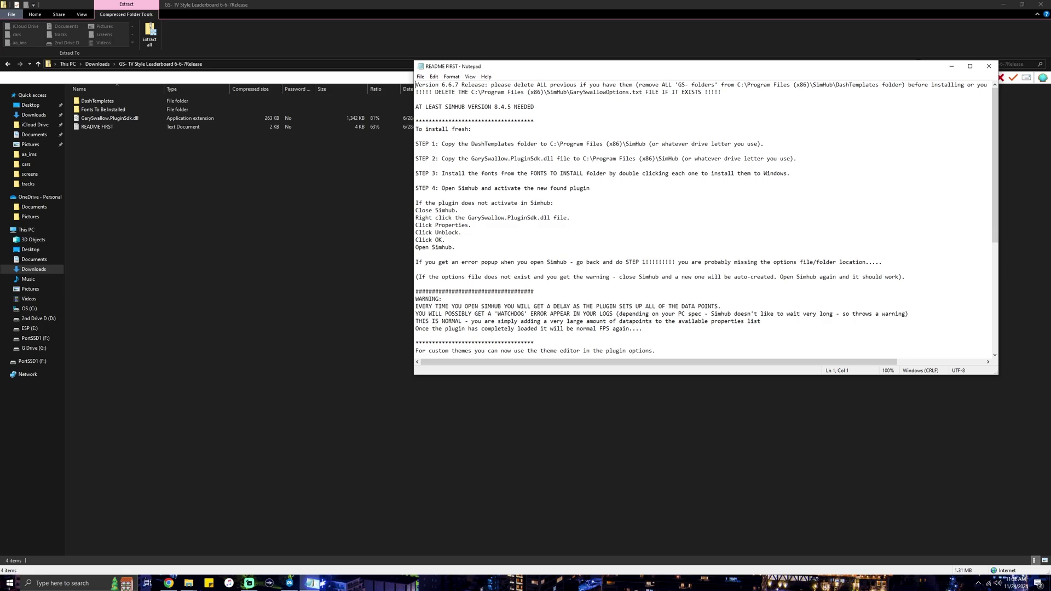
key("alt+Tab")
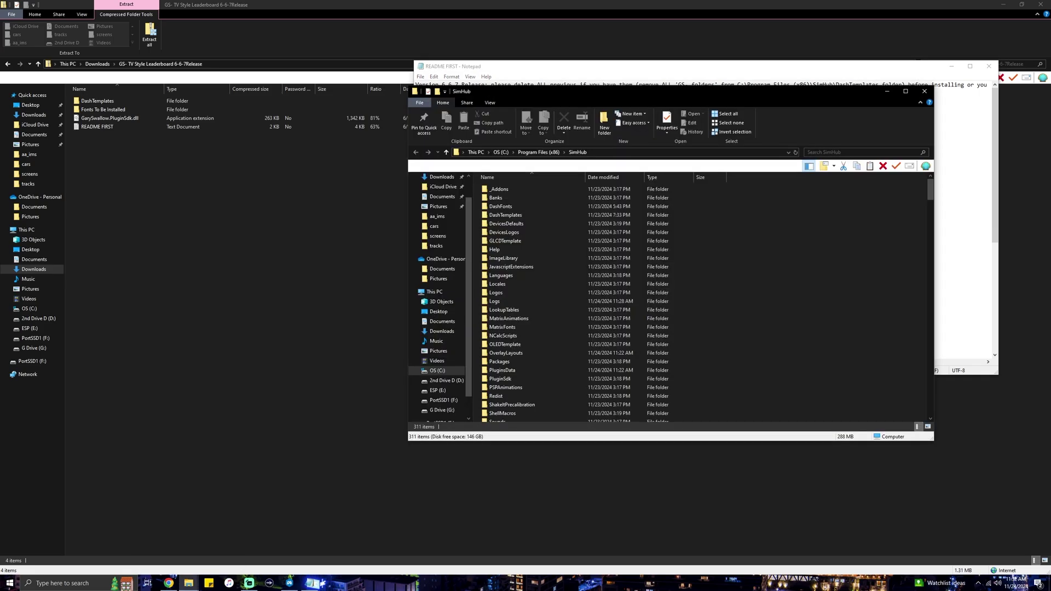
mouse_move(117, 118)
left_mouse_down()
mouse_move(485, 219)
mouse_move(791, 271)
mouse_move(831, 300)
mouse_move(835, 317)
mouse_move(756, 269)
mouse_move(822, 297)
mouse_move(825, 313)
mouse_move(547, 269)
mouse_move(136, 137)
mouse_move(131, 126)
left_mouse_up()
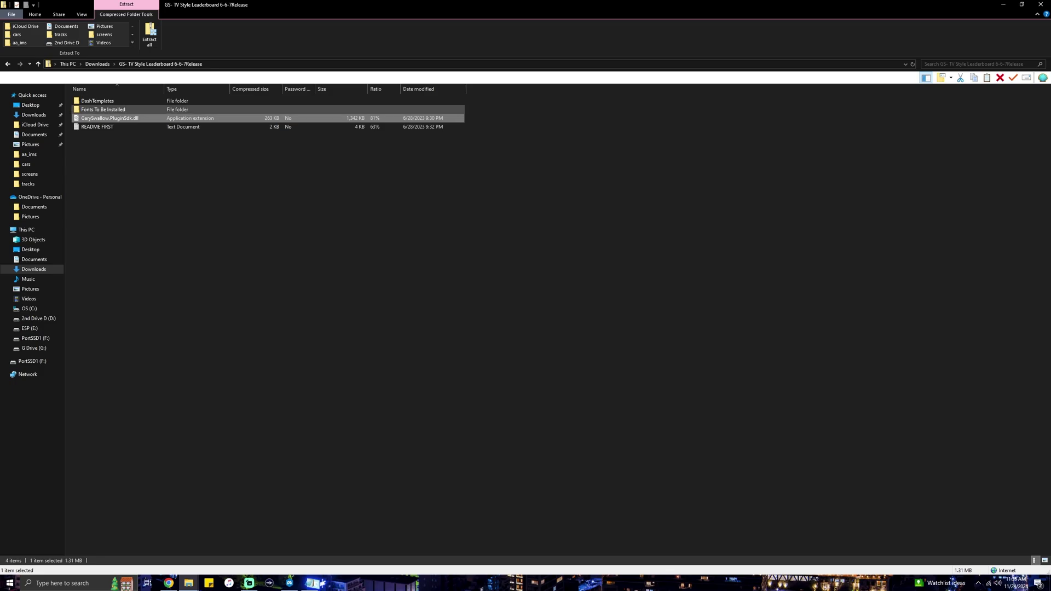
Preview the F1_Torque font from the Fonts To Be Installed folder and check which commands are offered for the first group of fonts
double_click(103, 110)
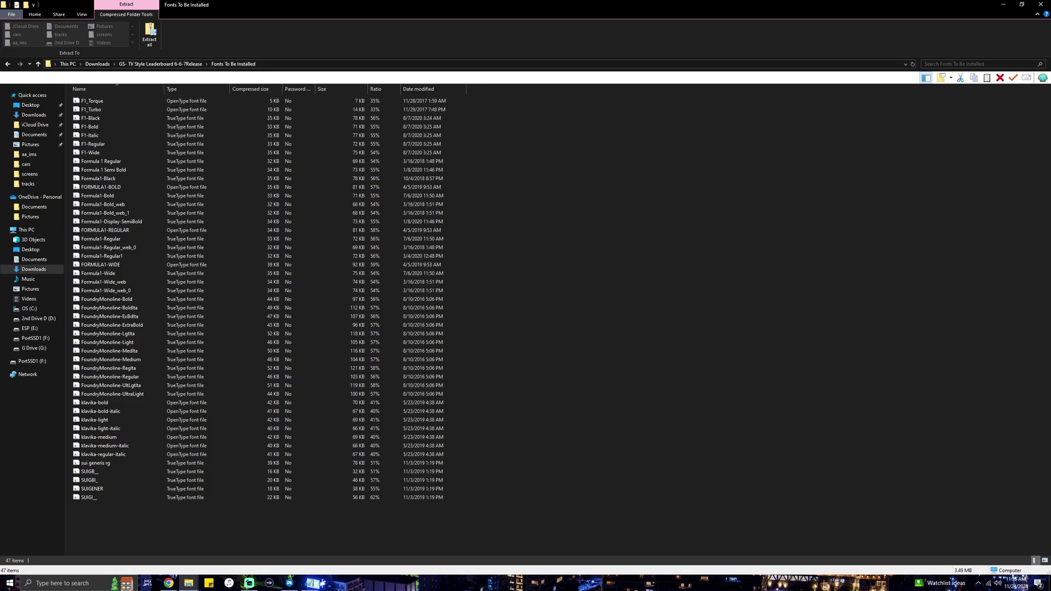
double_click(92, 100)
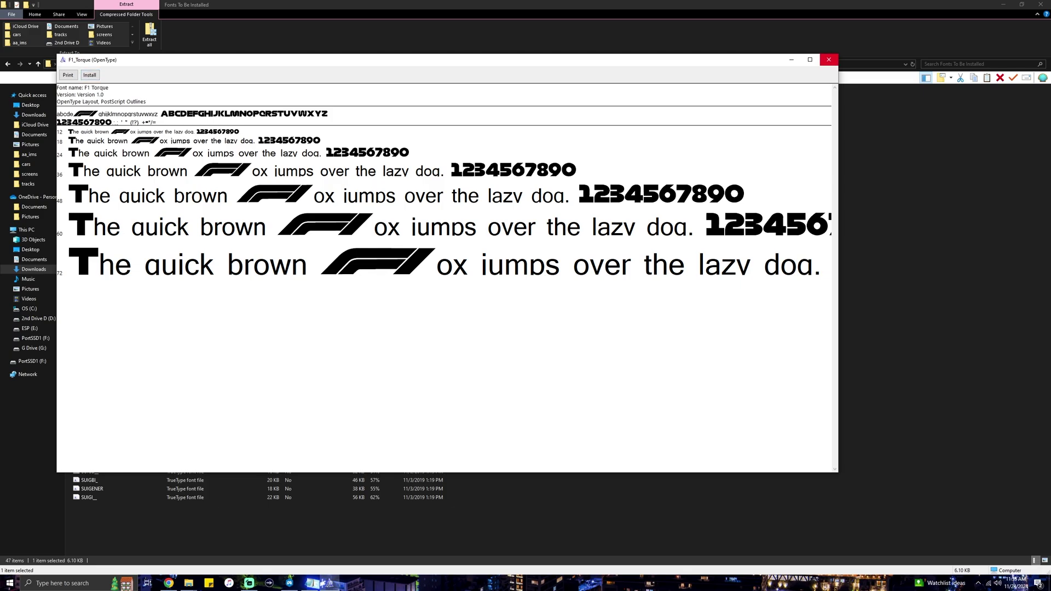
left_click(829, 59)
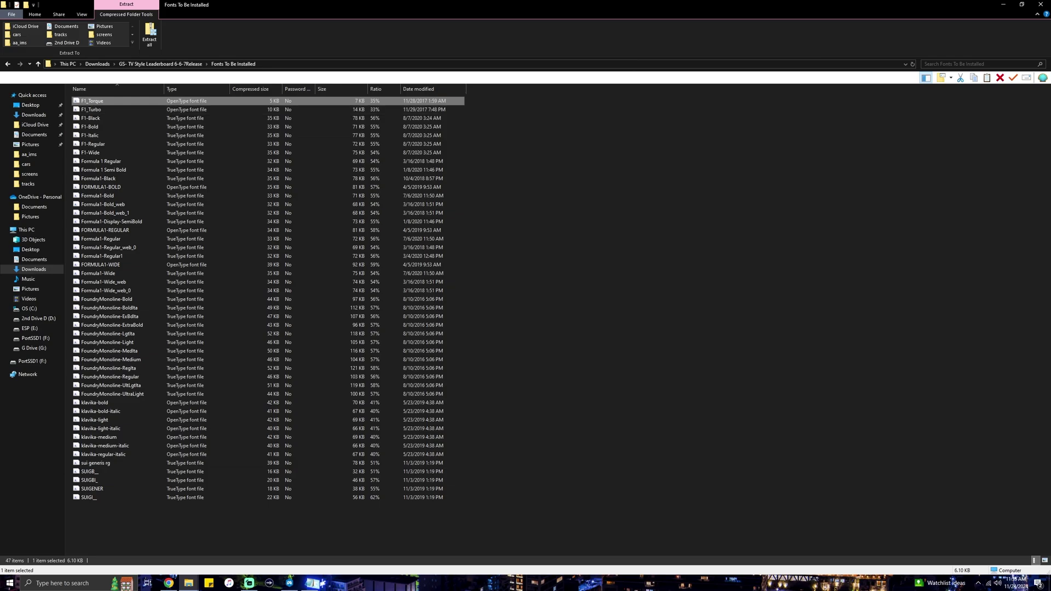
left_click(104, 213, "shift")
right_click(126, 145)
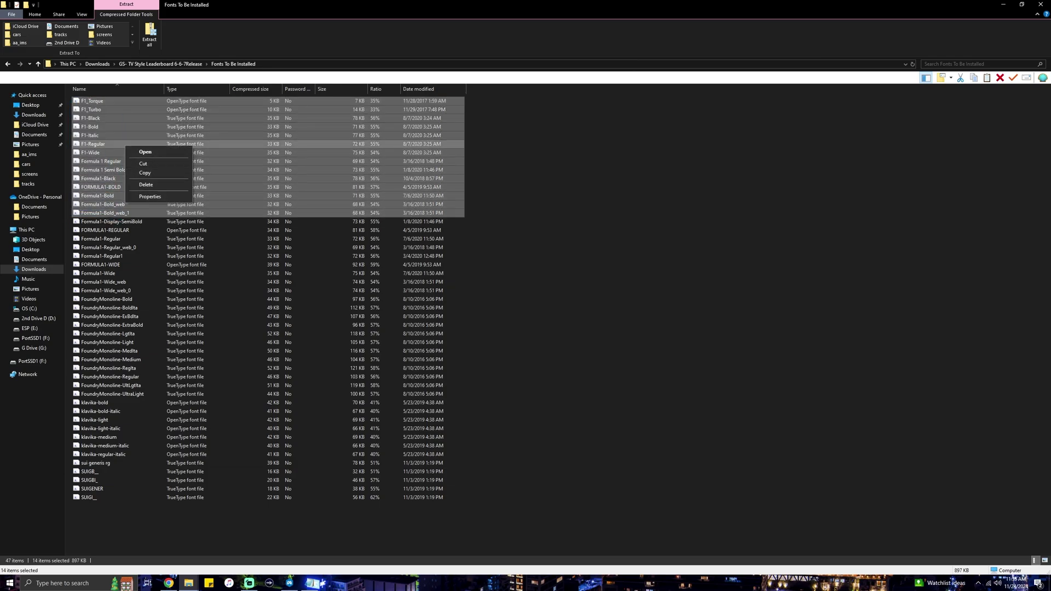
key("Escape")
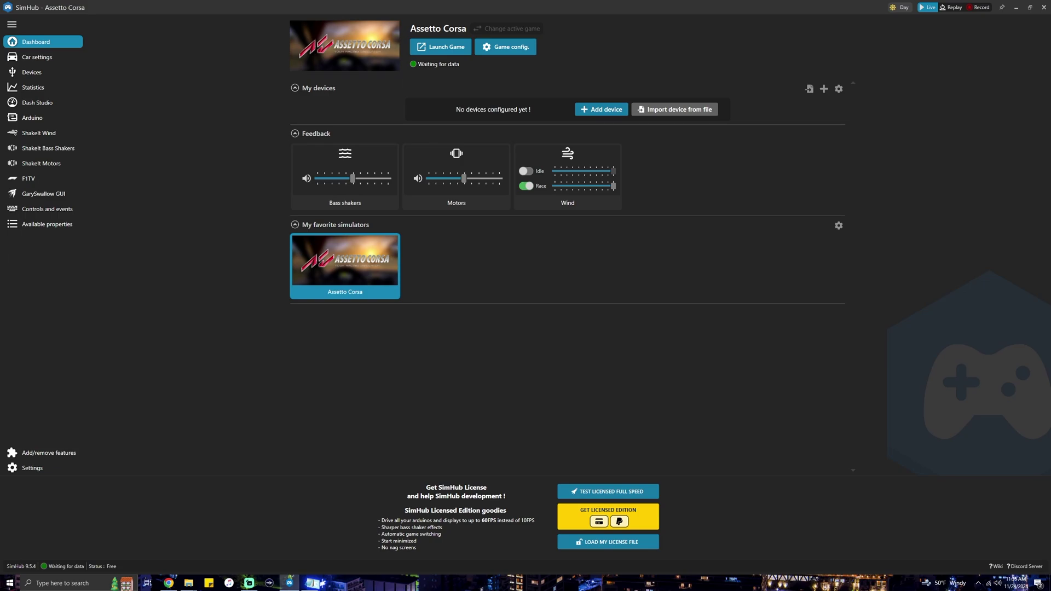
Switch to SimHub and check the F1TV and Gary Swallow Plugin entries in the enabled features
left_click(49, 453)
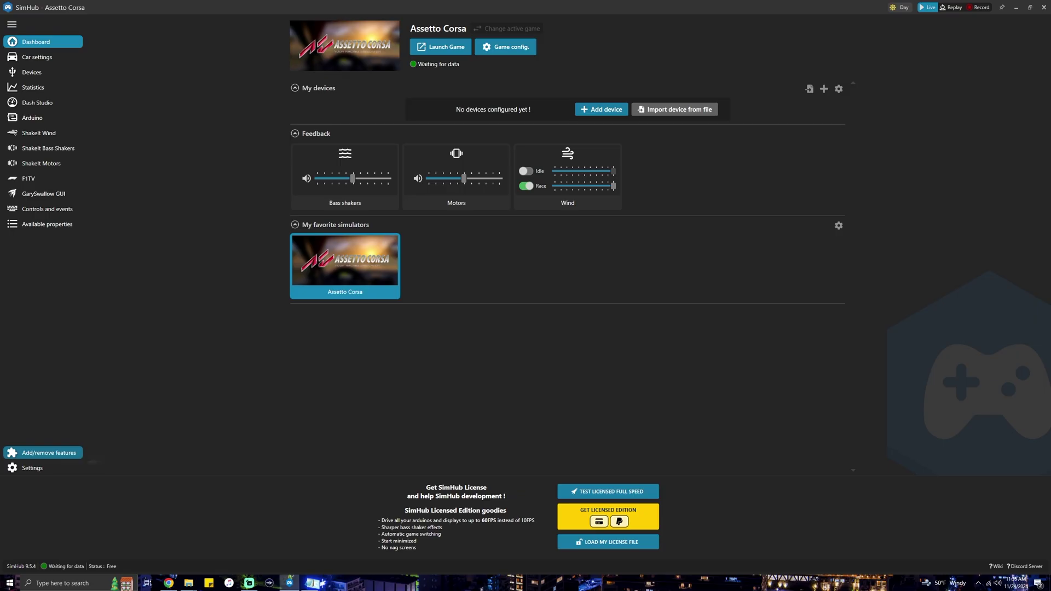
scroll(525, 269, "down", 3)
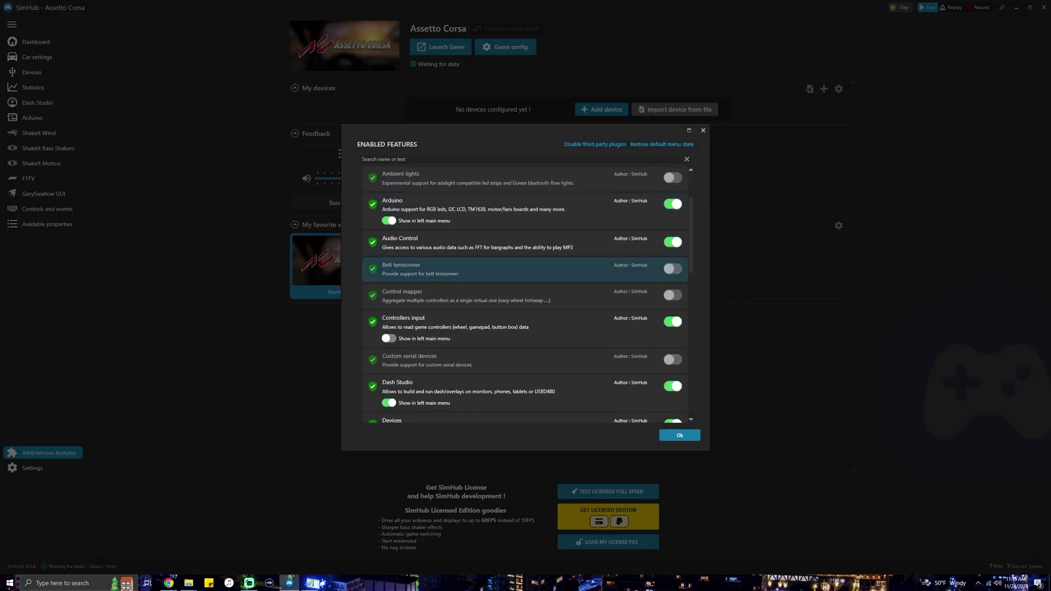
scroll(525, 262, "down", 3)
scroll(525, 263, "down", 5)
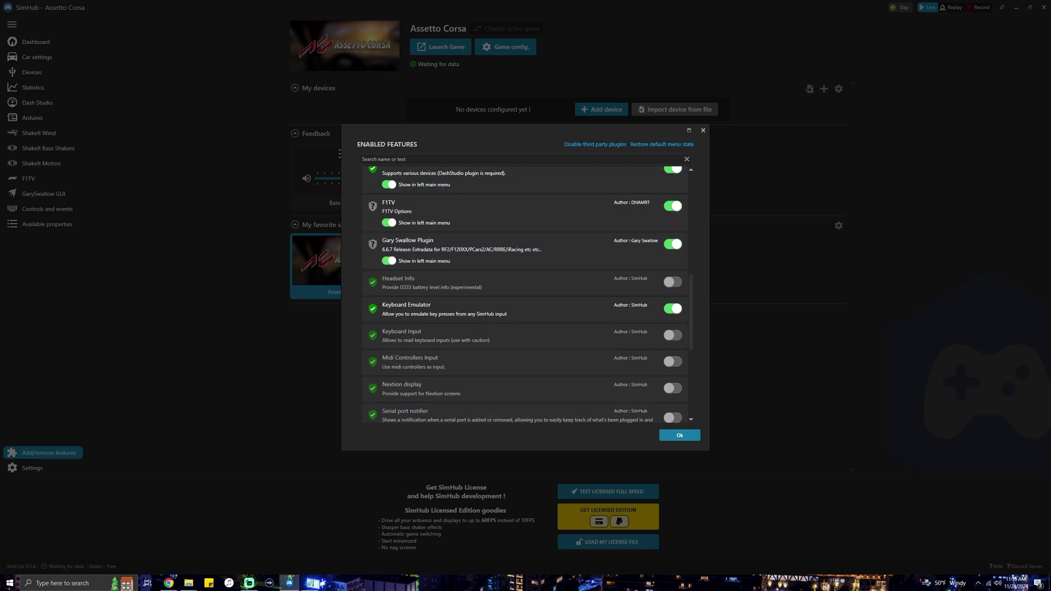
left_click(680, 435)
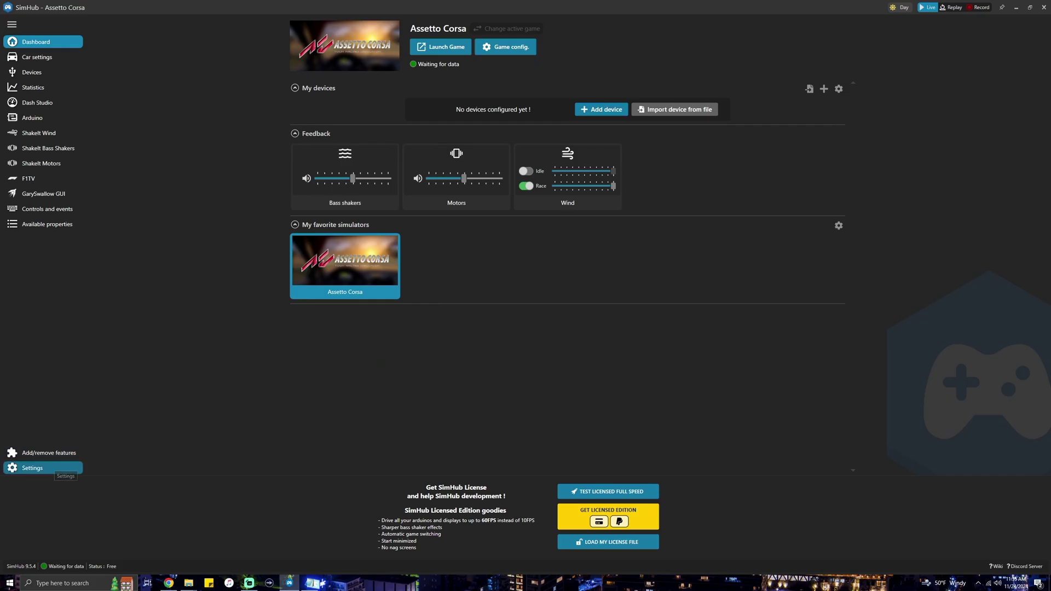
Review the favorite games list in the SimHub settings, including Assetto Corsa
left_click(33, 468)
left_click(544, 156)
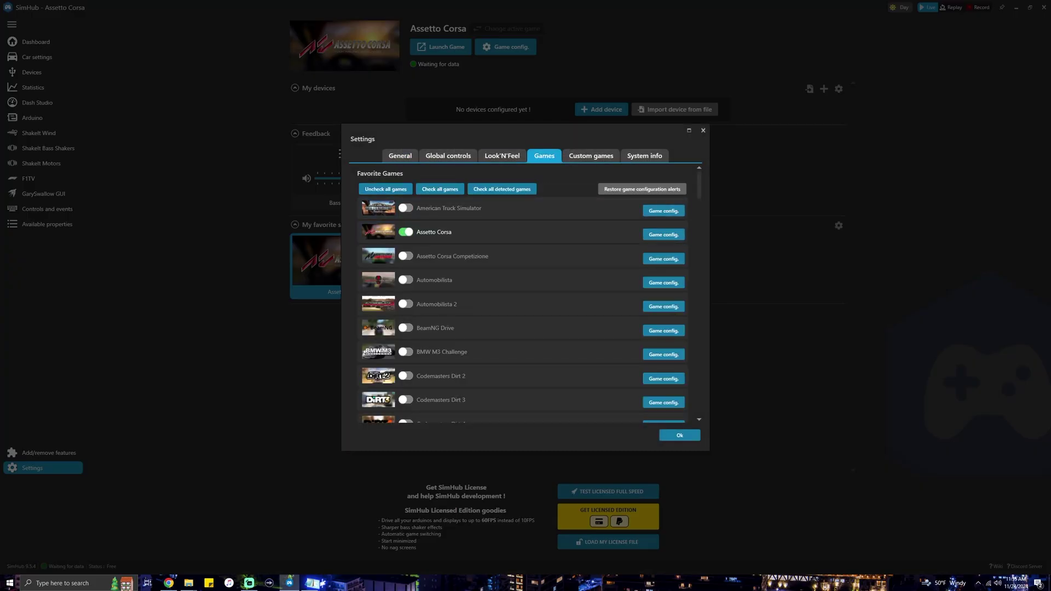
scroll(523, 296, "down", 15)
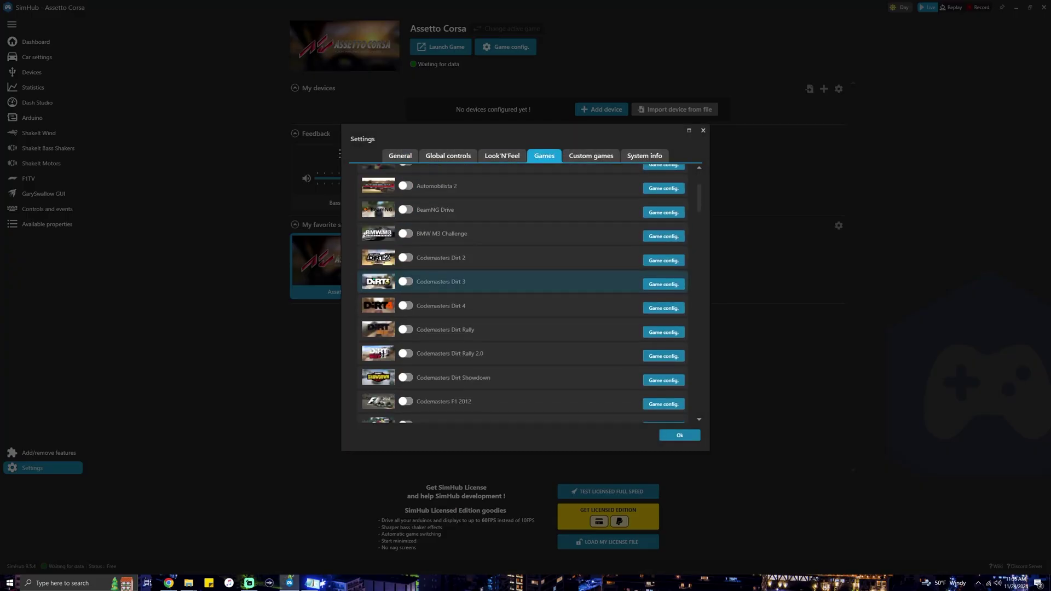
left_click(680, 435)
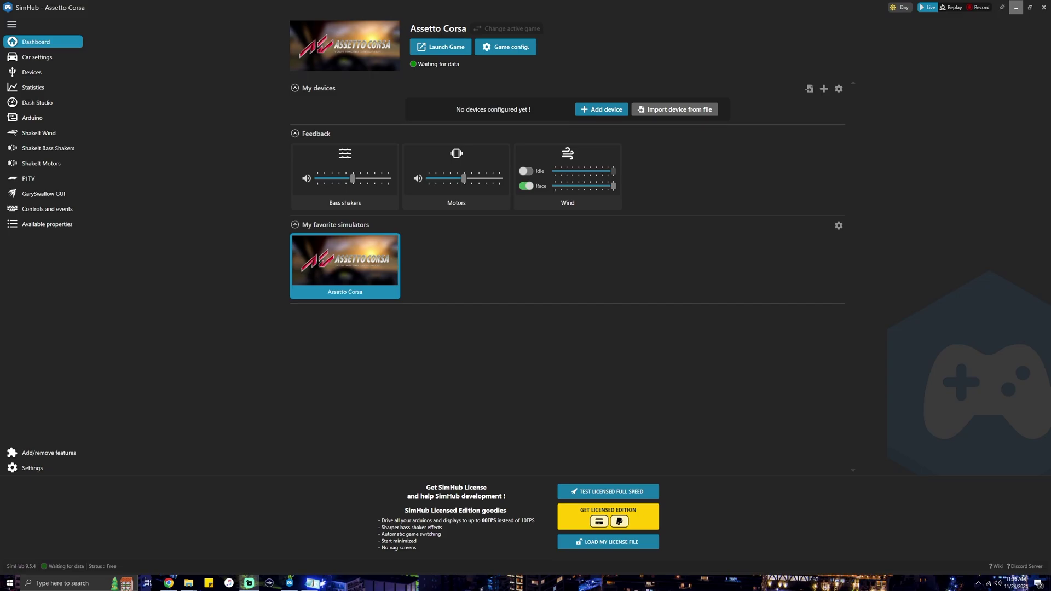
Open the F1TV_Overlay_SimHUB_2023_V1.1 archive from Downloads in 7-Zip and select all of its F1TV dashboard files
left_click(1016, 7)
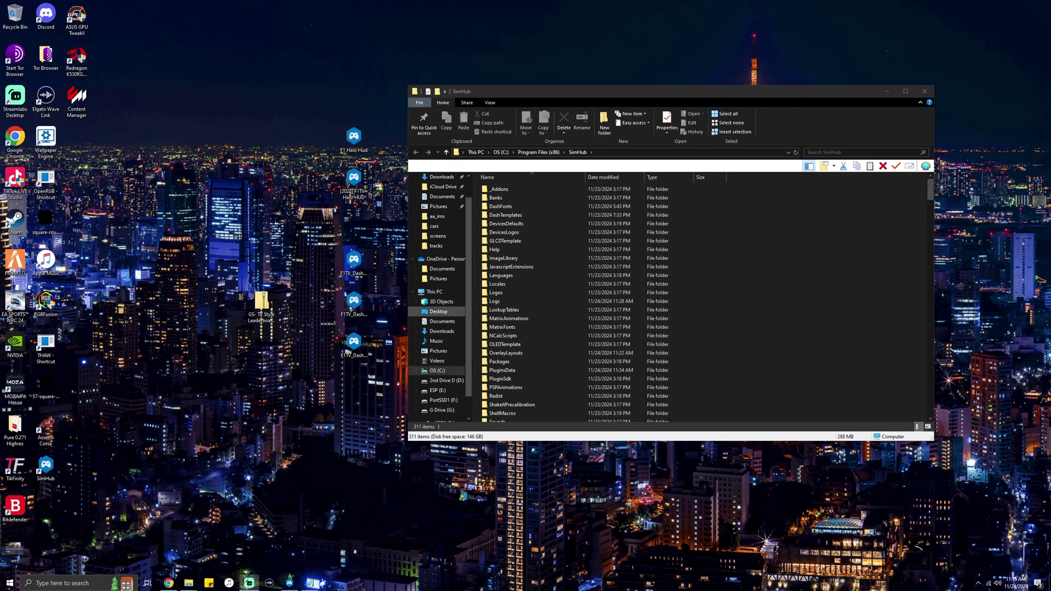
left_click(442, 331)
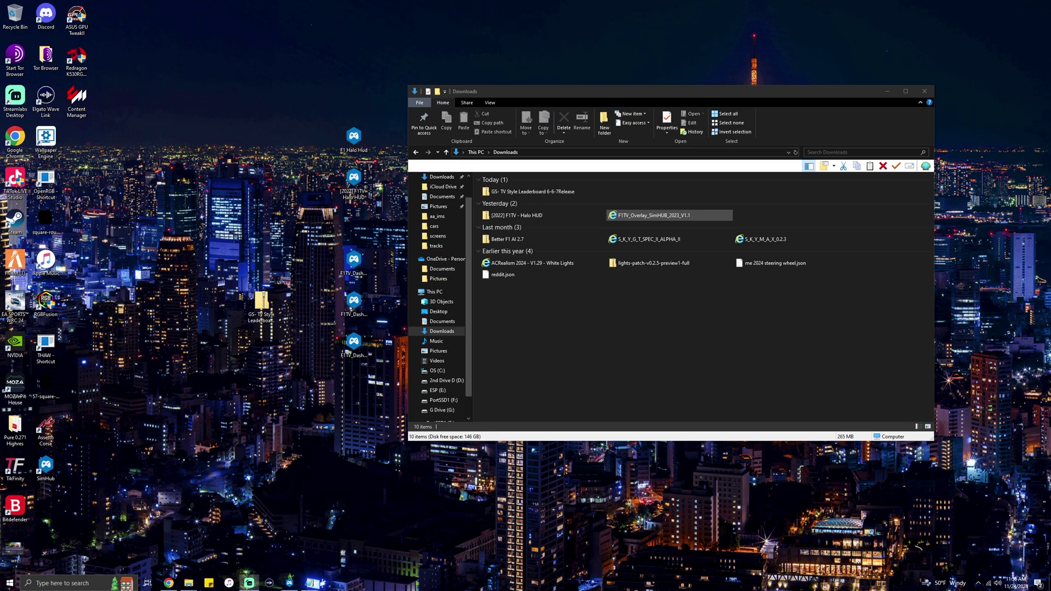
right_click(681, 216)
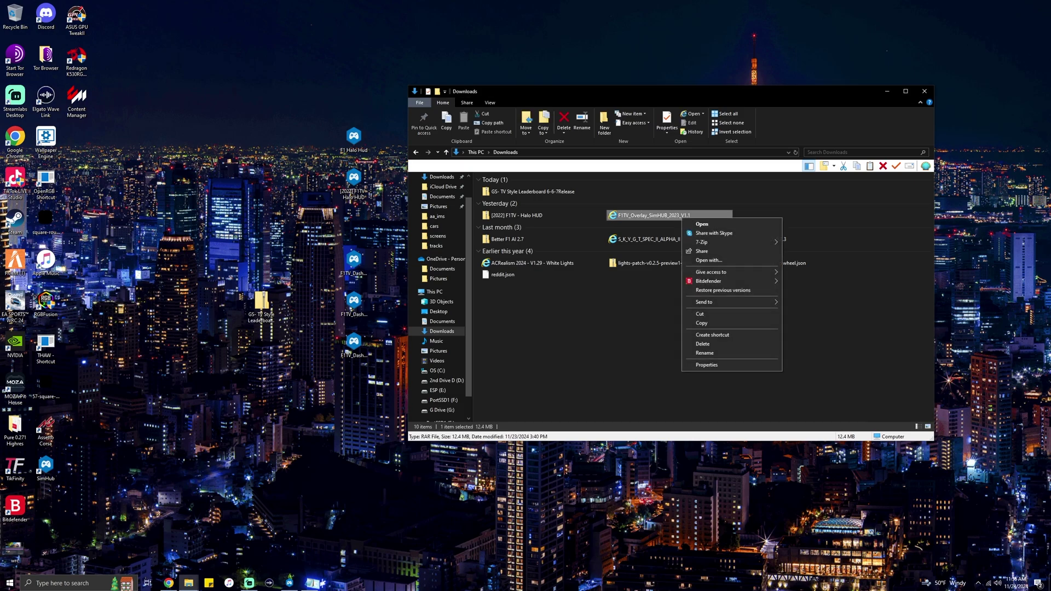
key("Escape")
right_click(663, 215)
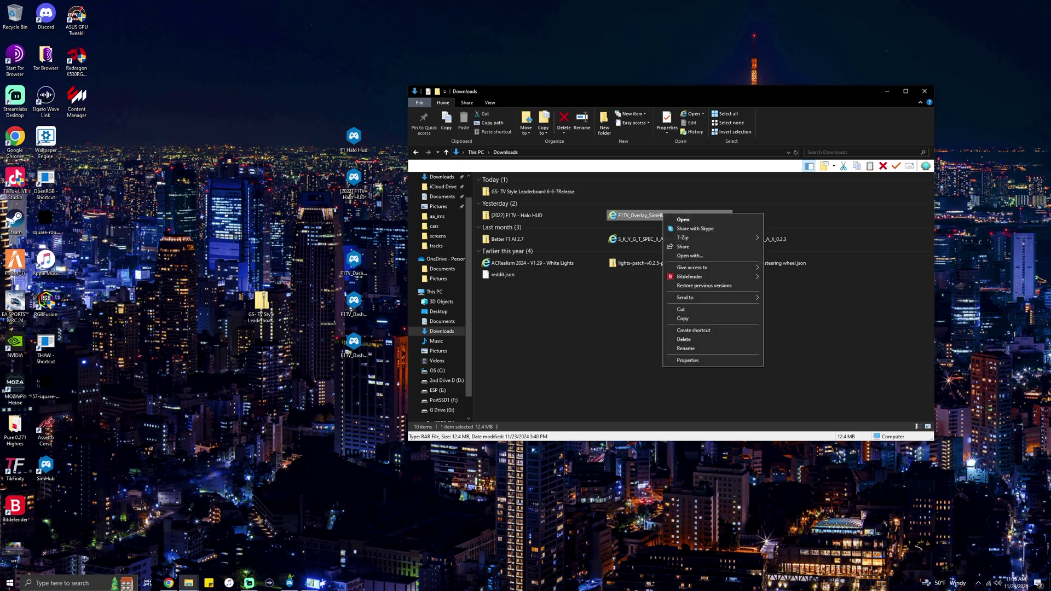
mouse_move(684, 237)
left_click(789, 238)
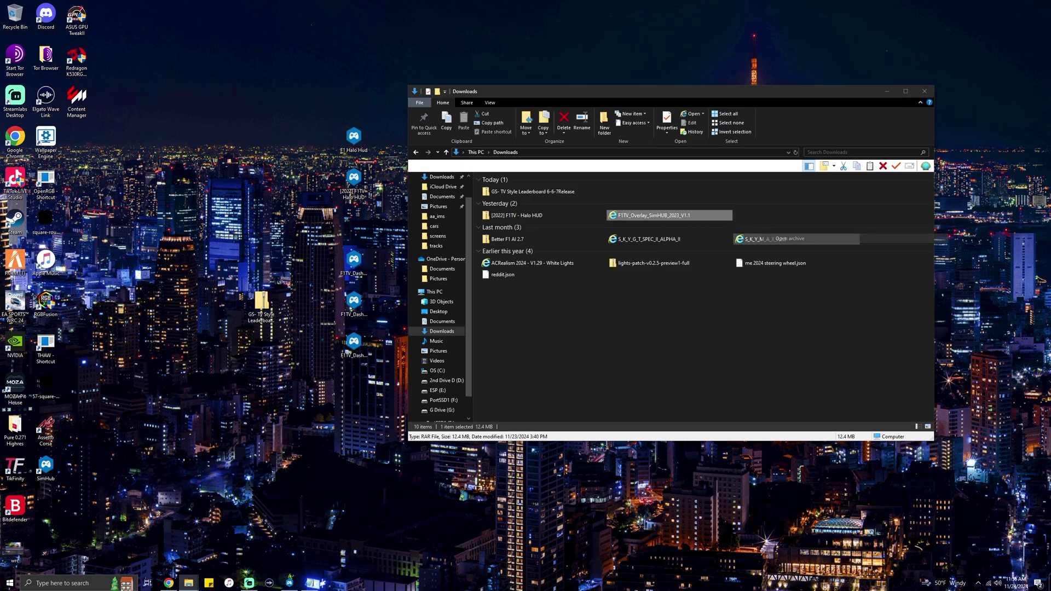
left_click_drag(55, 97, 482, 90)
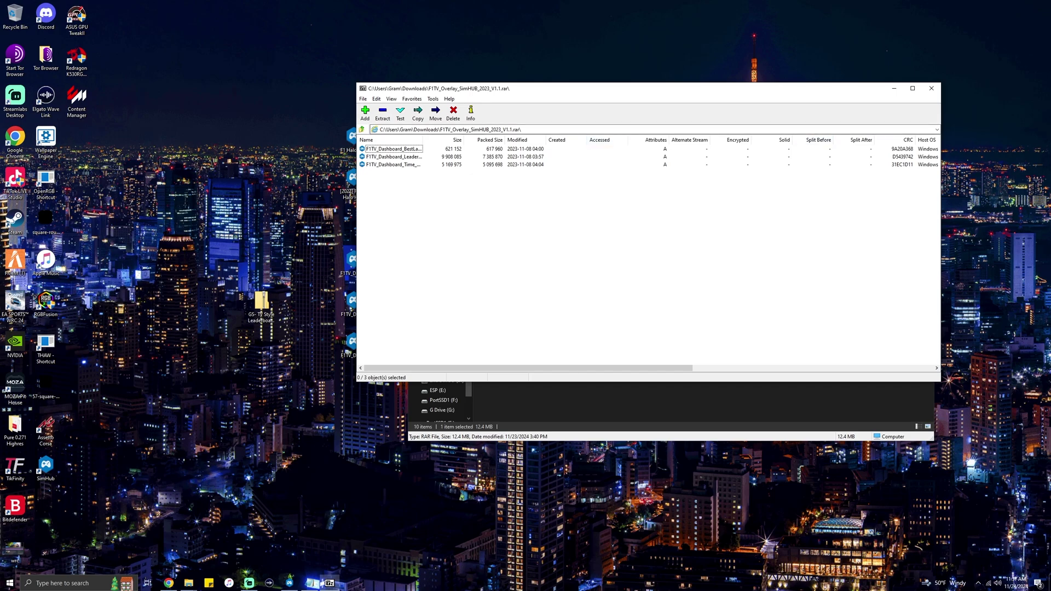
key("ctrl+a")
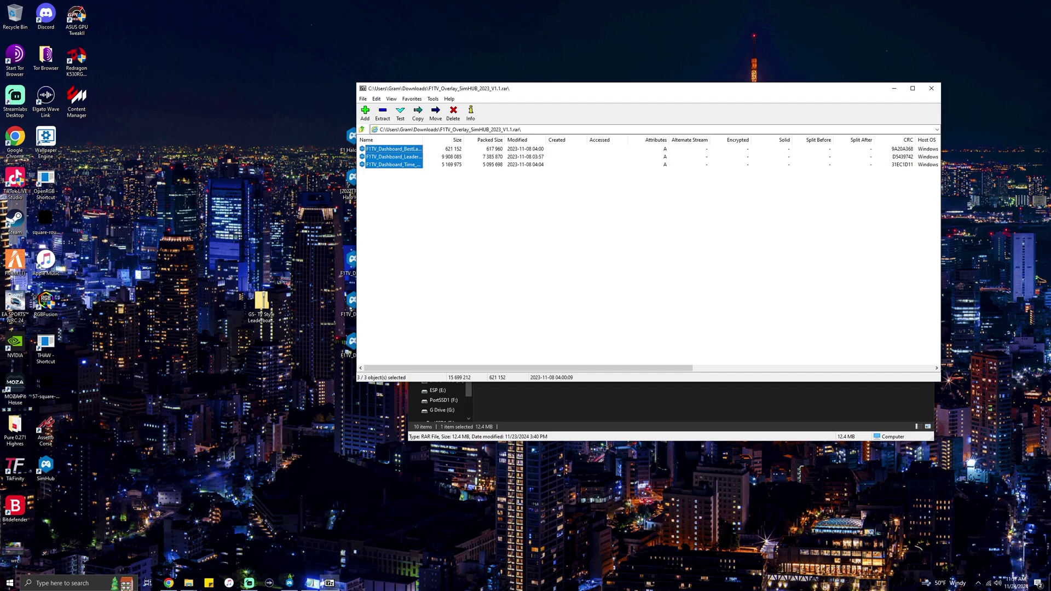
Clear the windows off the desktop, view the import dialog of the F1TV_Dashboard_Time_2023 file and close it without importing
left_click(893, 89)
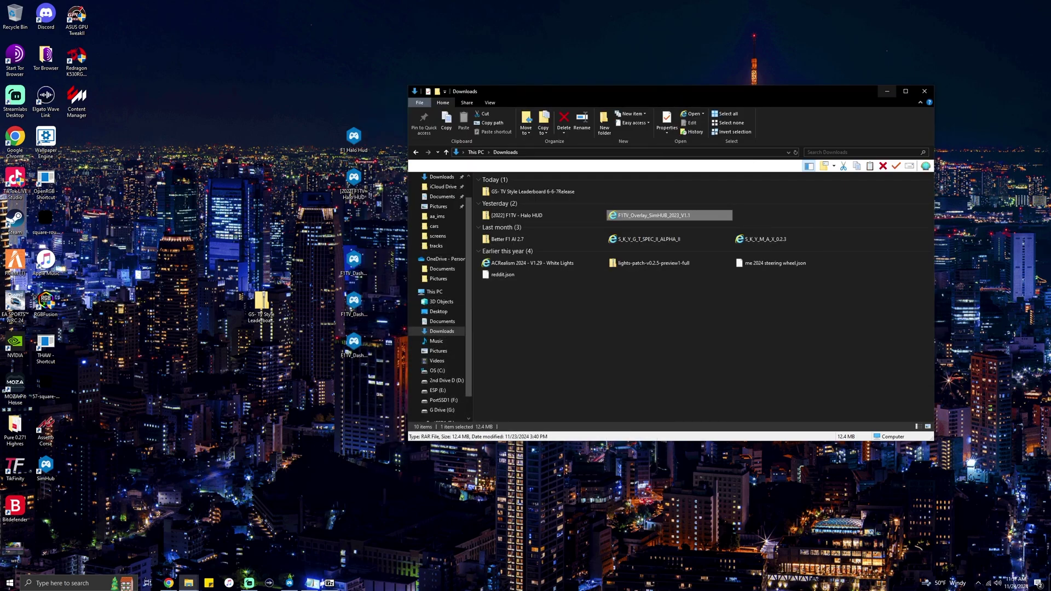
left_click(886, 91)
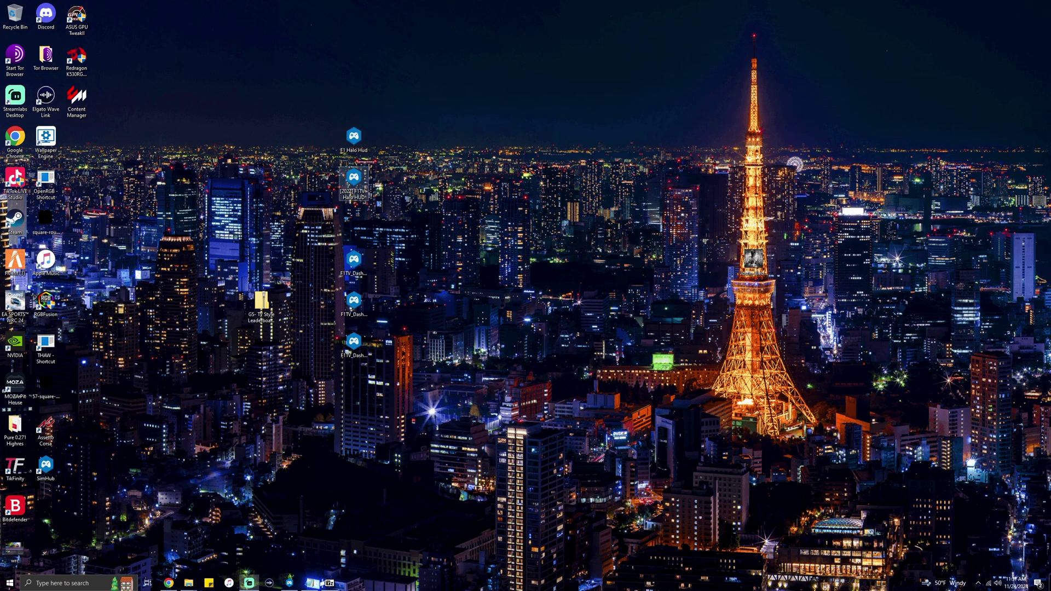
double_click(353, 342)
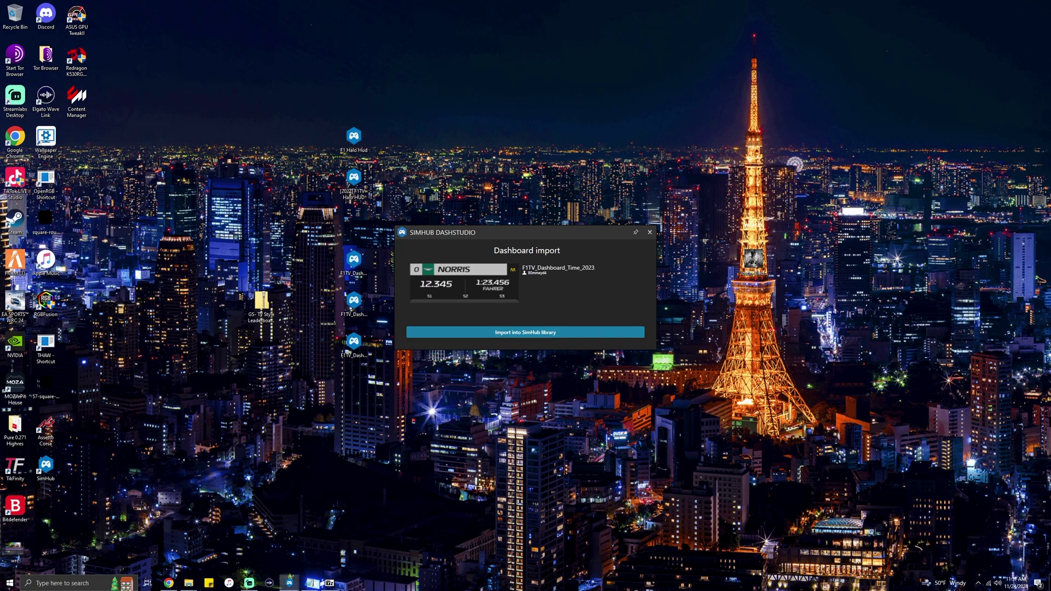
left_click(650, 232)
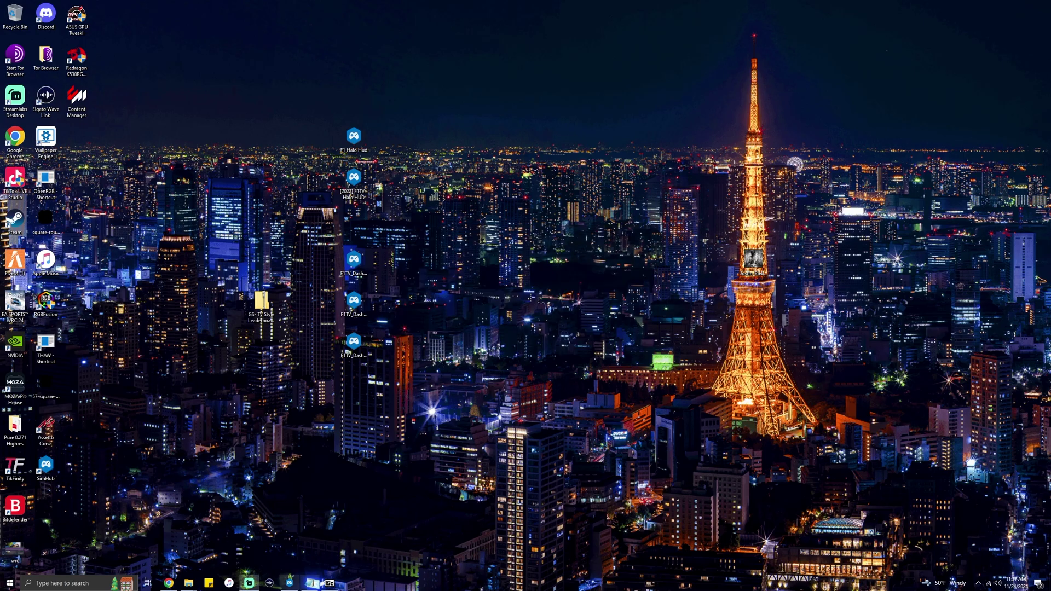
Switch to SimHub and display the Dash Studio overlays list to check the imported F1TV and GS overlays
left_click(289, 583)
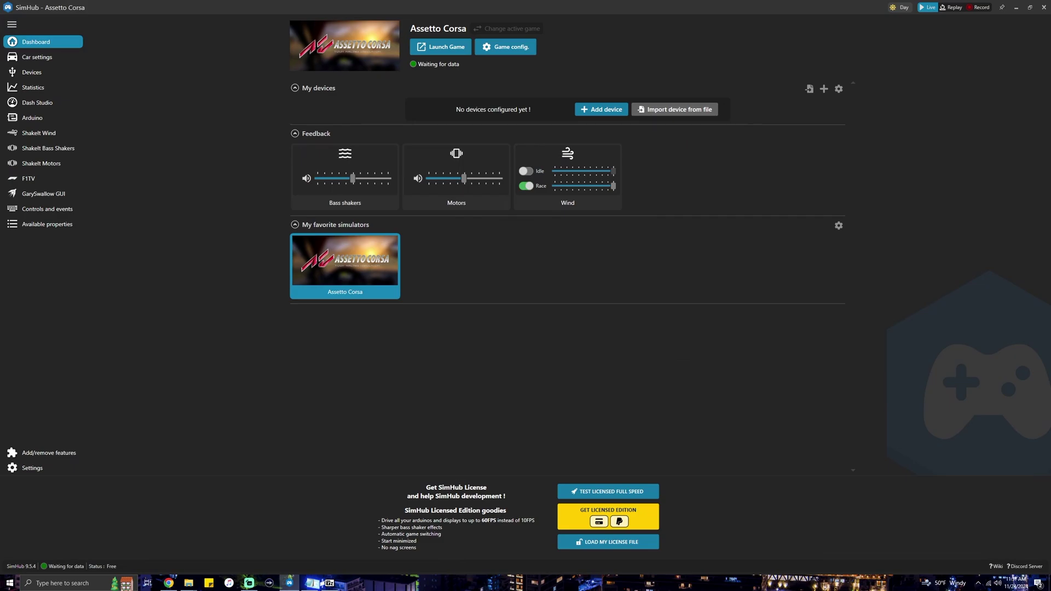
left_click(37, 102)
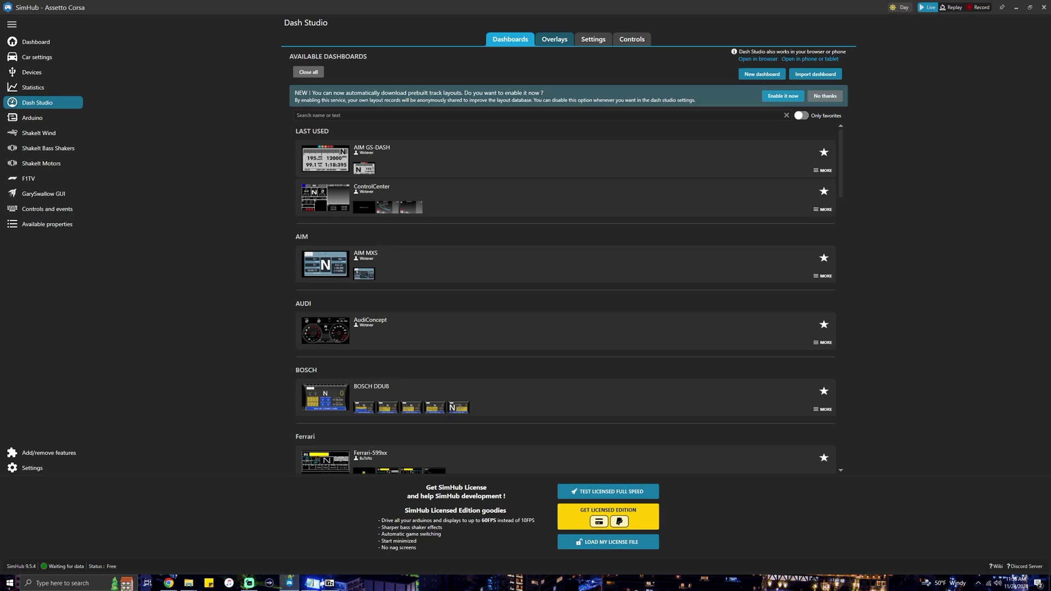
left_click(554, 38)
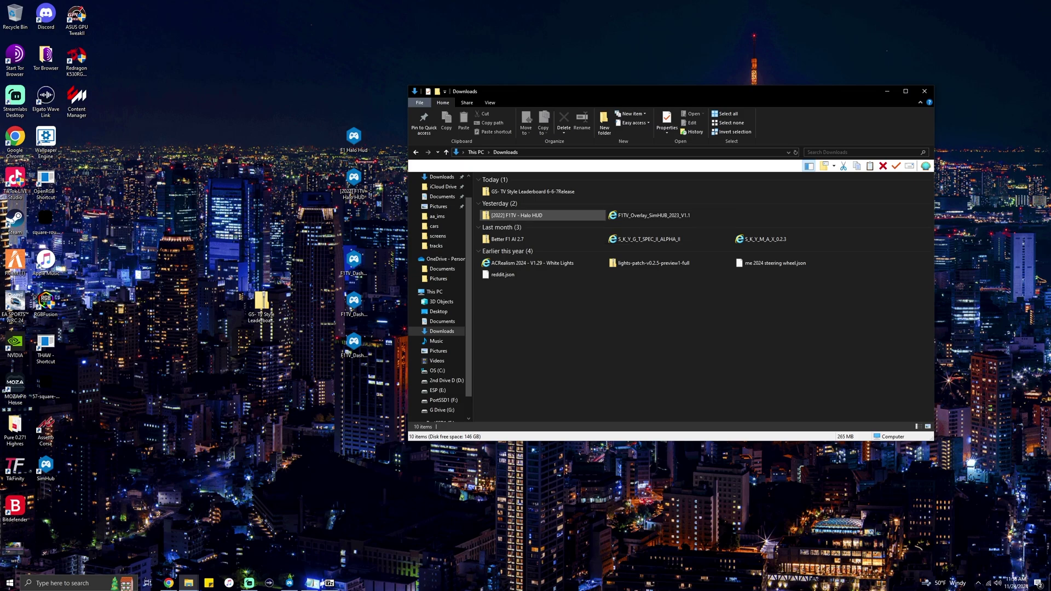
Open the [2022] F1TV - Halo HUD archive in Downloads and inspect its dashboard file and the User.PluginF1TV.dll in its SimHub folder
double_click(517, 215)
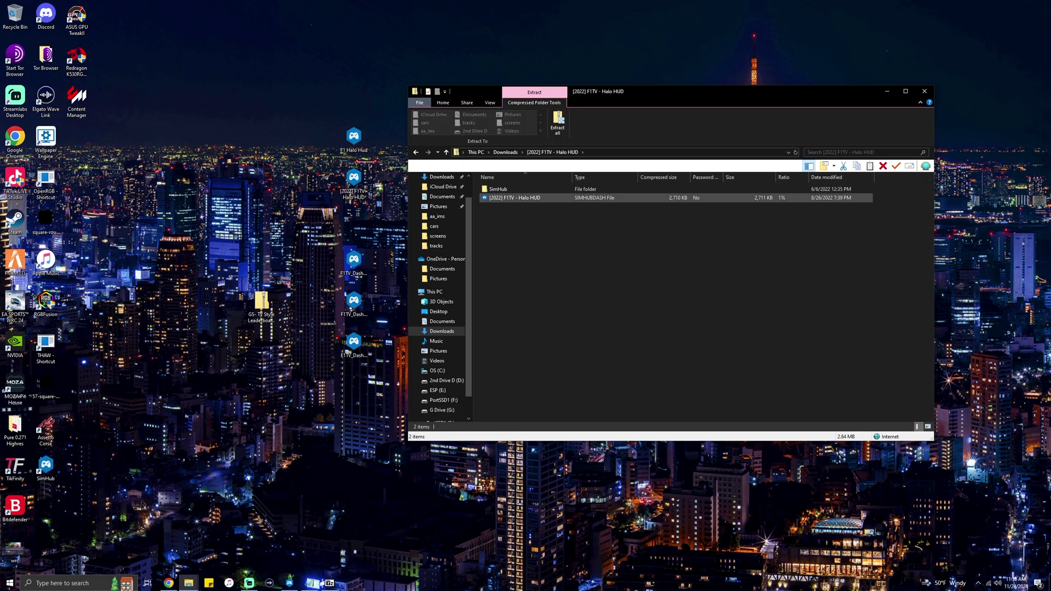
left_click(514, 198)
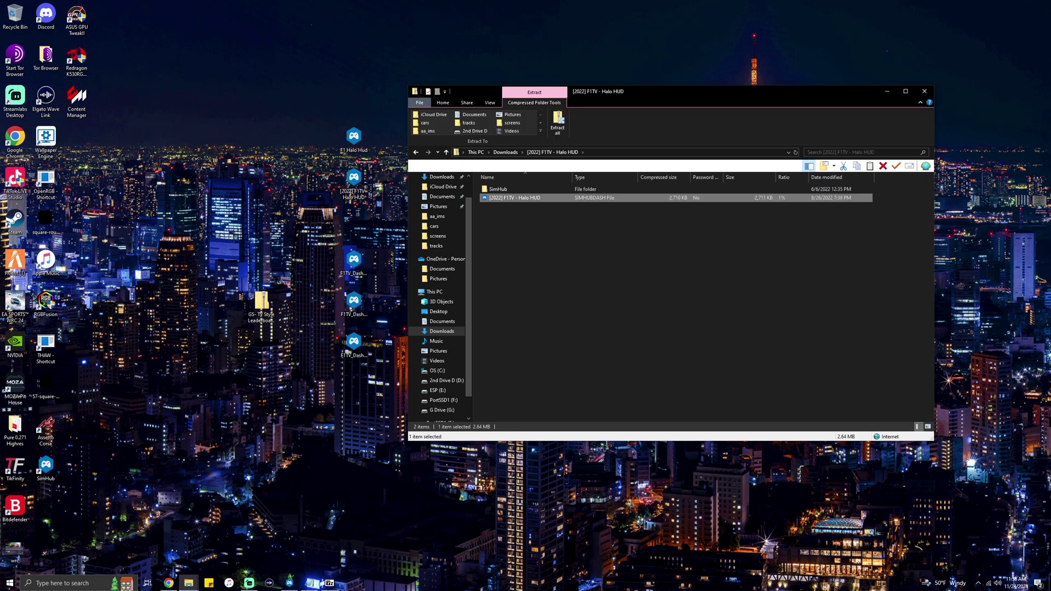
left_click_drag(515, 197, 550, 205)
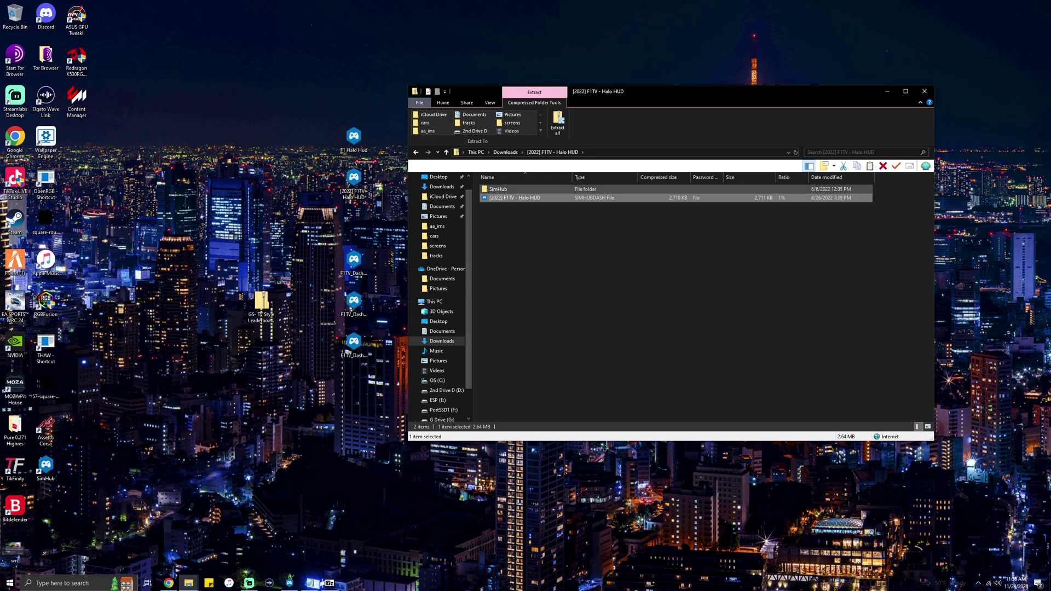
double_click(498, 189)
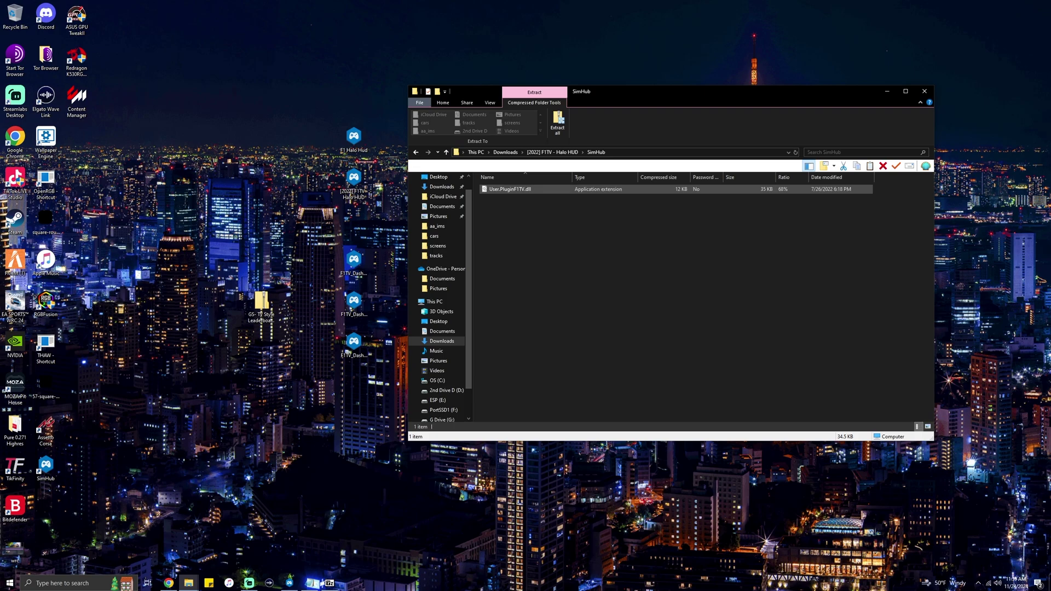
left_click_drag(504, 189, 528, 175)
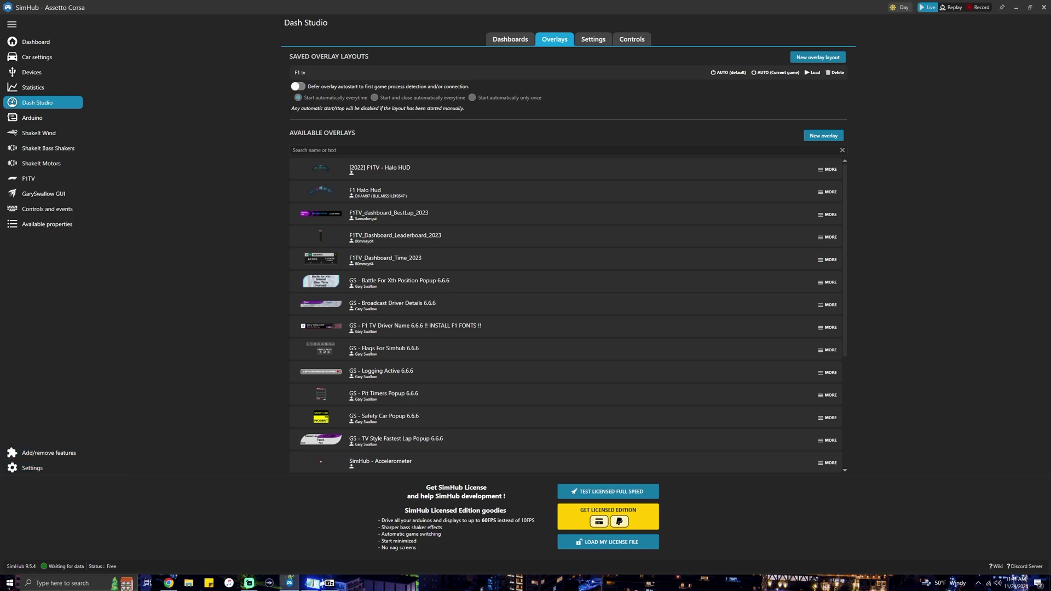
Review the general settings and global controls in the SimHub settings and close them without changes
left_click(33, 468)
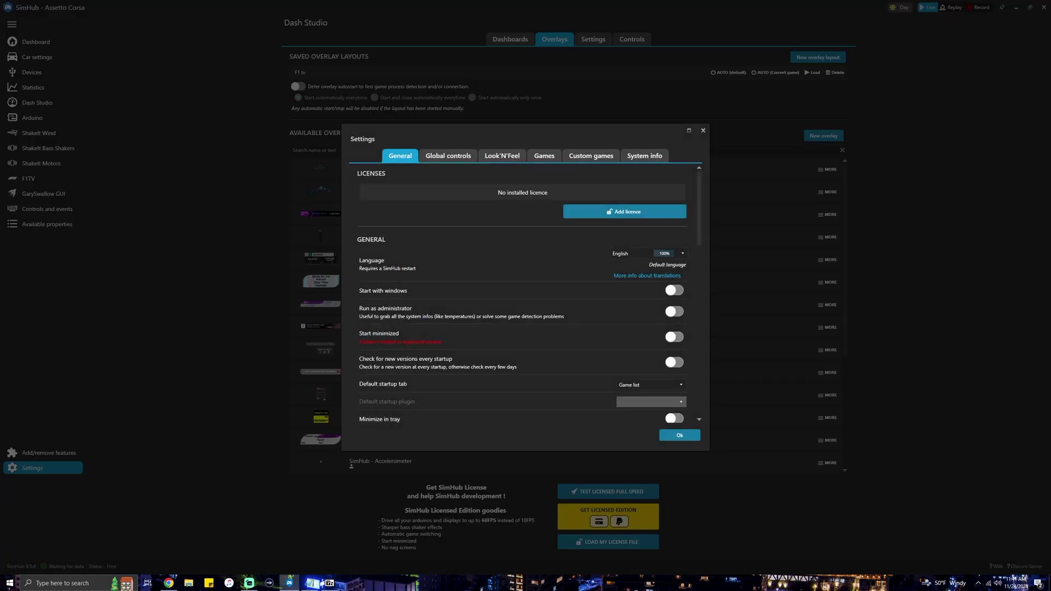
scroll(522, 296, "down", 4)
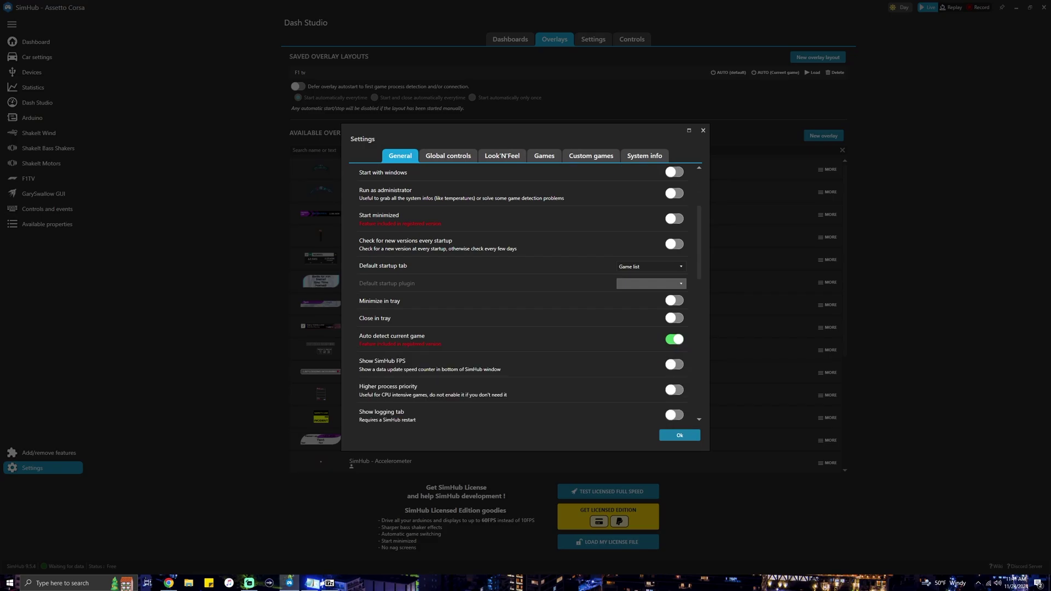
scroll(523, 296, "down", 10)
scroll(523, 296, "down", 5)
left_click(448, 155)
key("Escape")
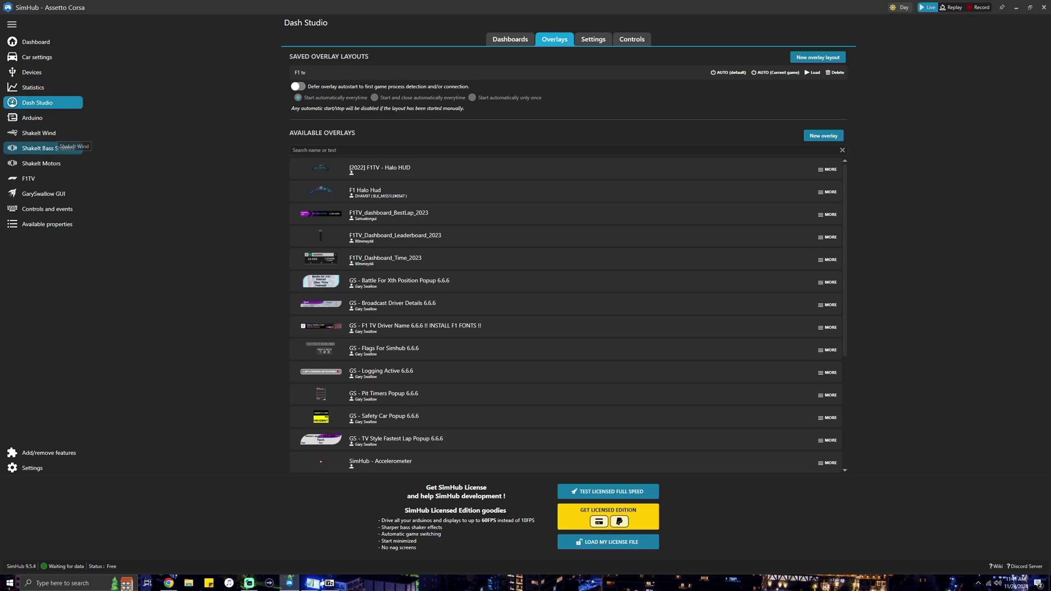
Review the Director, Theme and Misc options of the GarySwallow GUI plugin
left_click(44, 194)
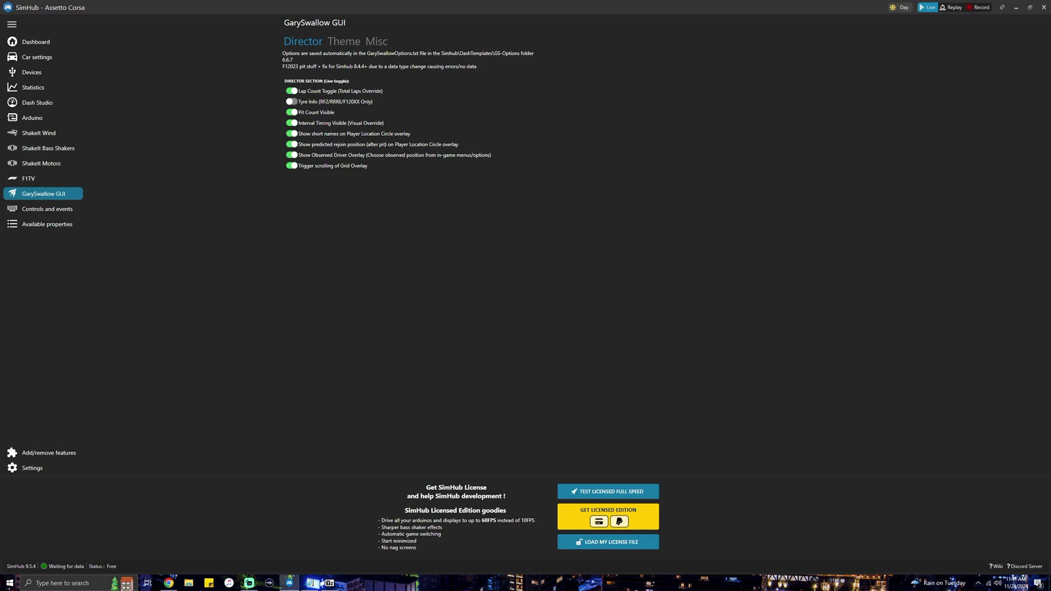
left_click(343, 41)
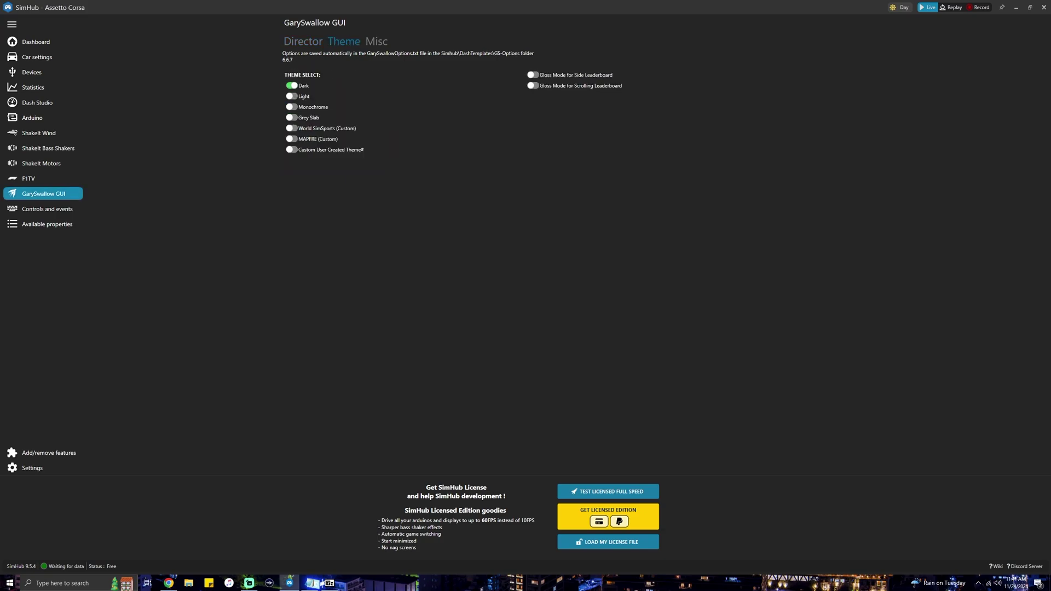
left_click(376, 42)
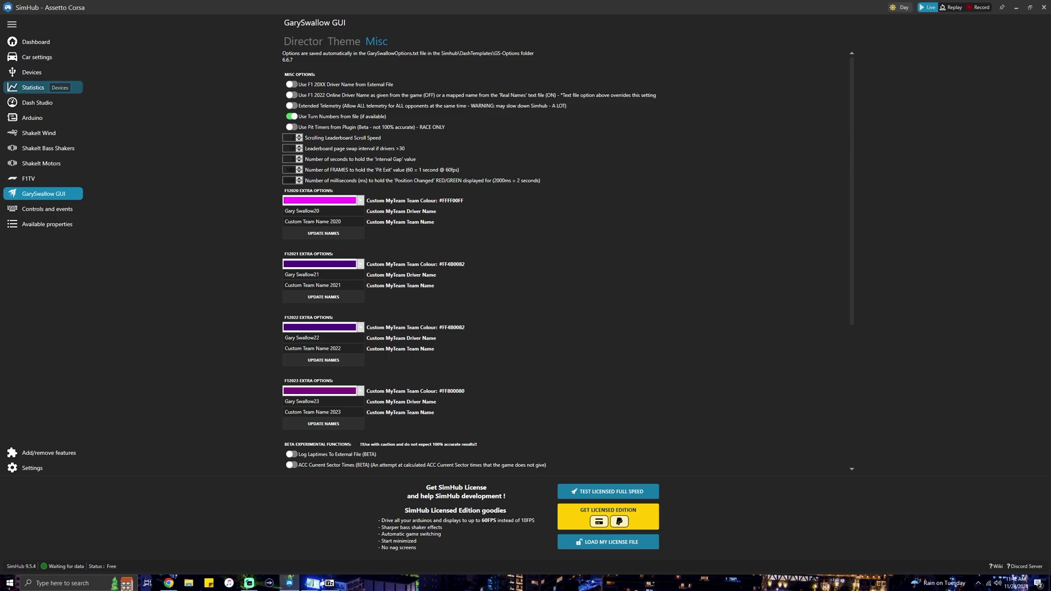
Start a new overlay layout in Dash Studio, browse the F1TV and GS overlays available to add, and close the overlay picker
left_click(50, 102)
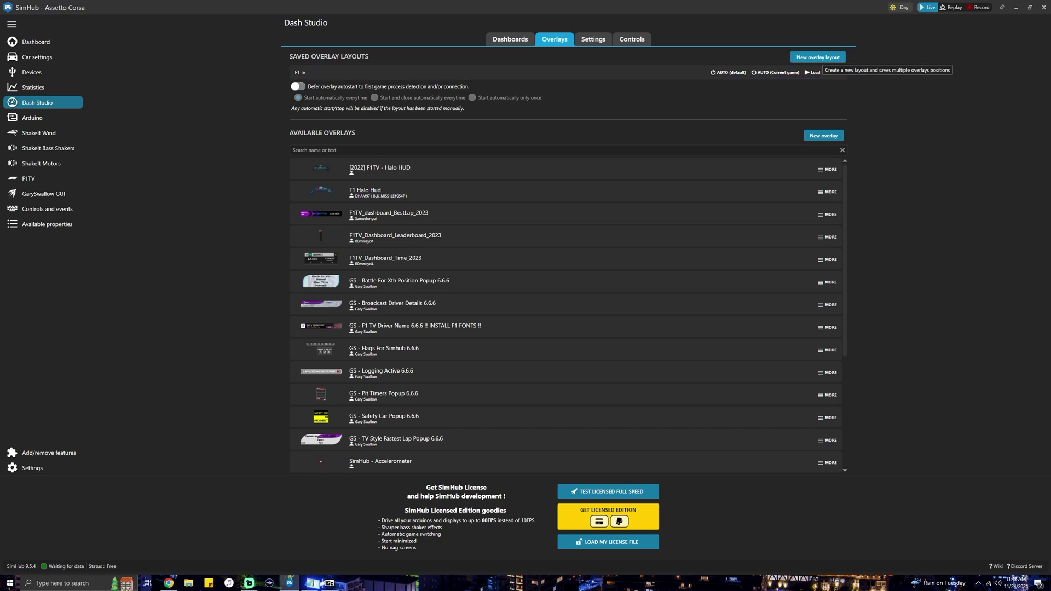
left_click(818, 57)
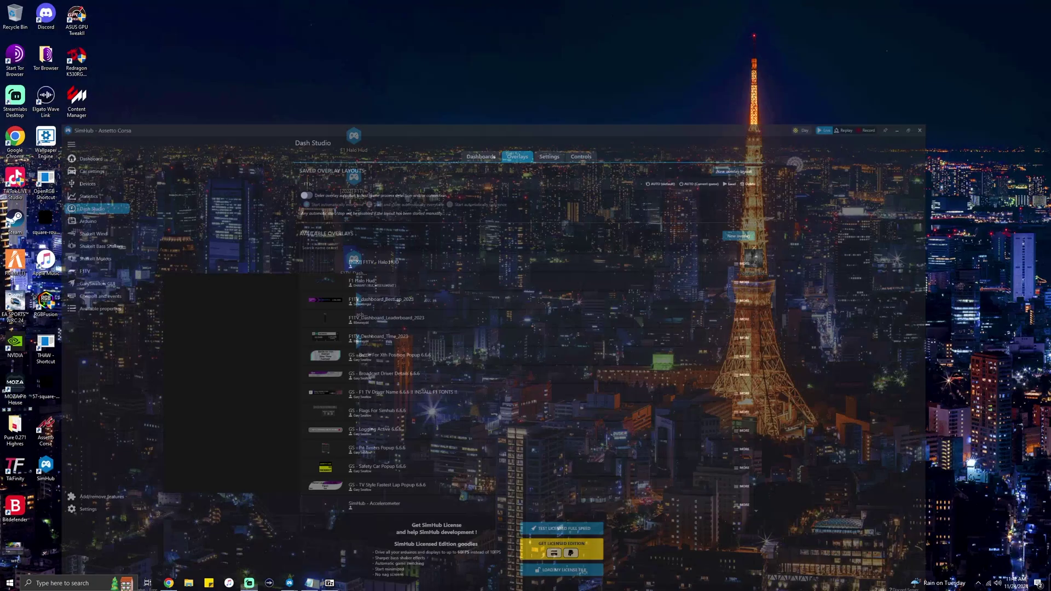
left_click(482, 402)
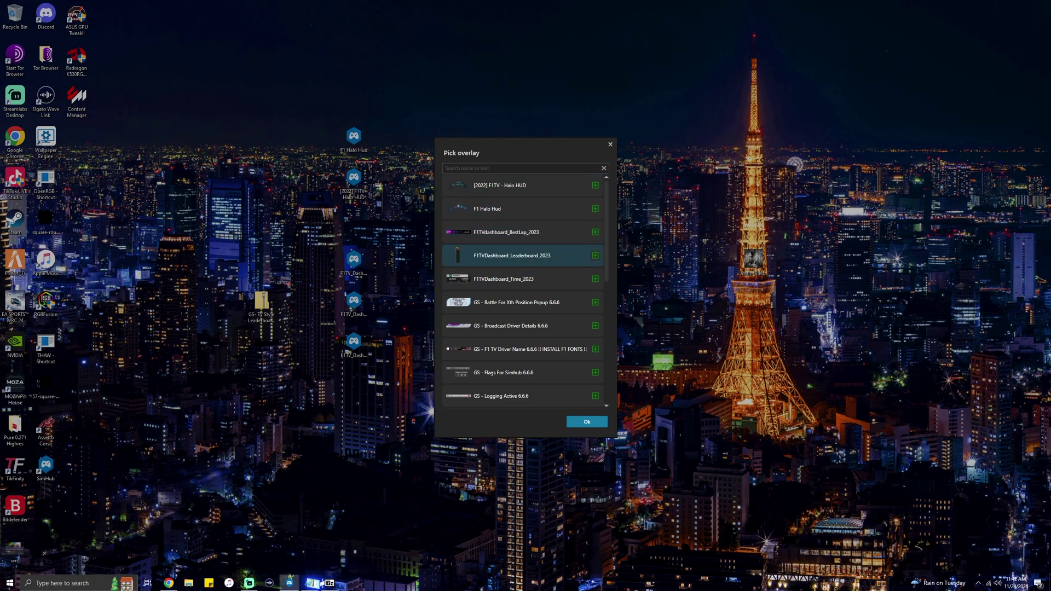
scroll(523, 345, "down", 5)
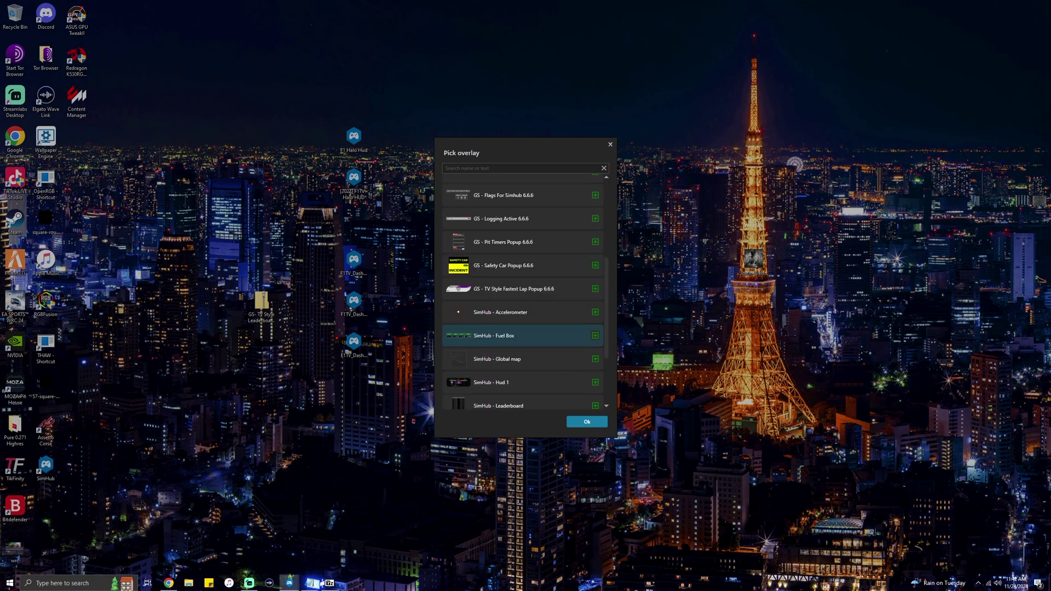
scroll(523, 328, "up", 5)
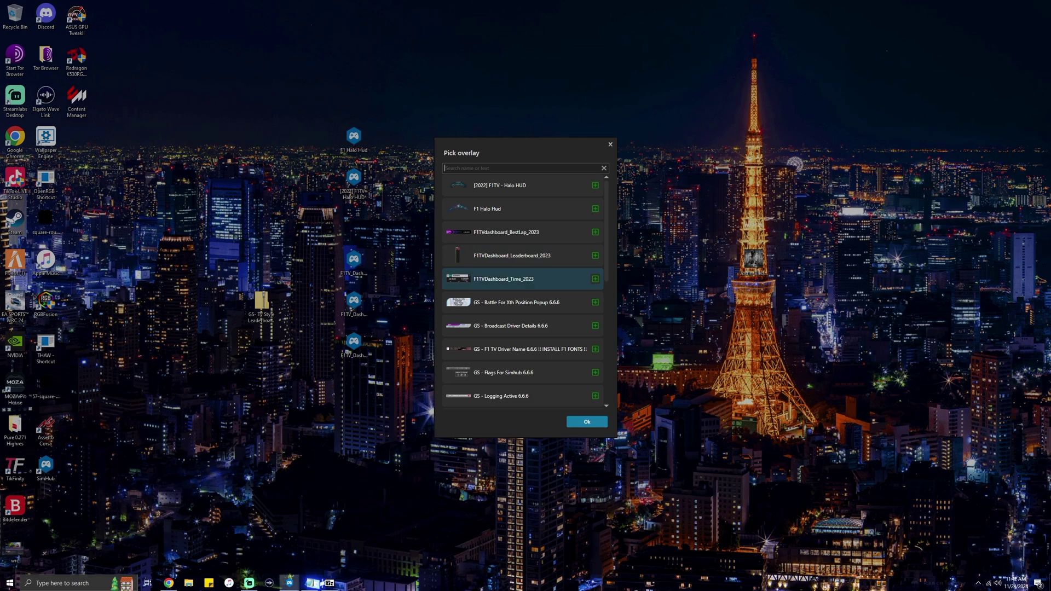
left_click(523, 326)
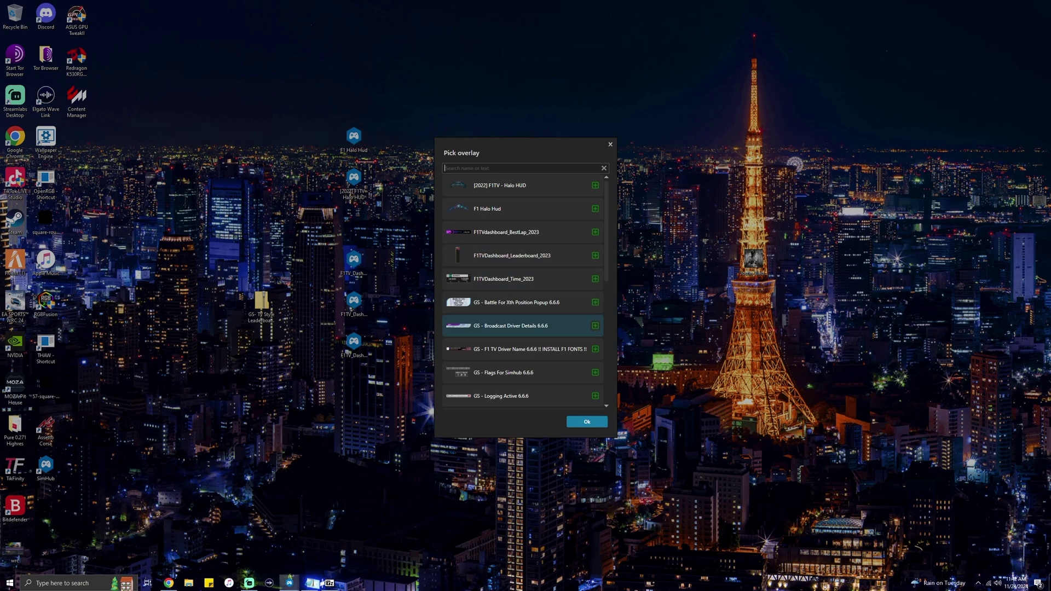
left_click(523, 349)
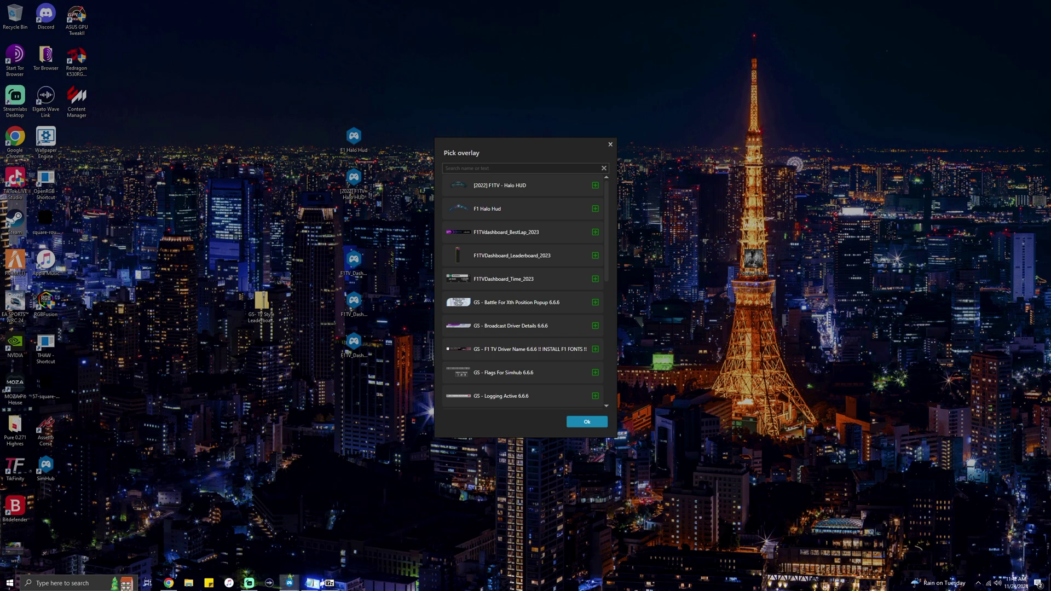
left_click(587, 421)
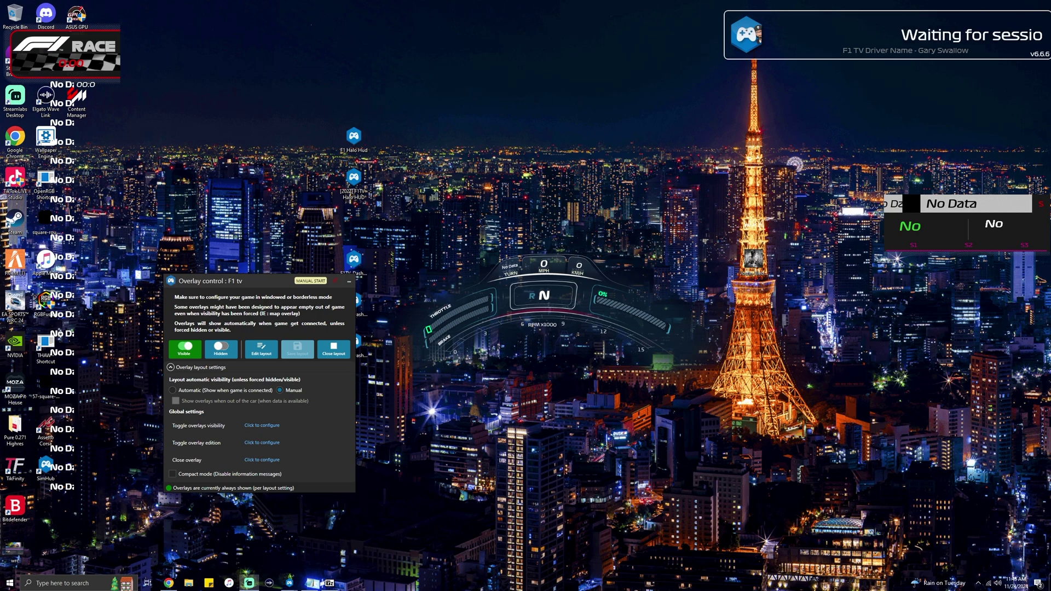
Hide and reshow the F1 tv layout's overlays, and open the layout for editing with its edition window moved clear of the Halo HUD
left_click(221, 348)
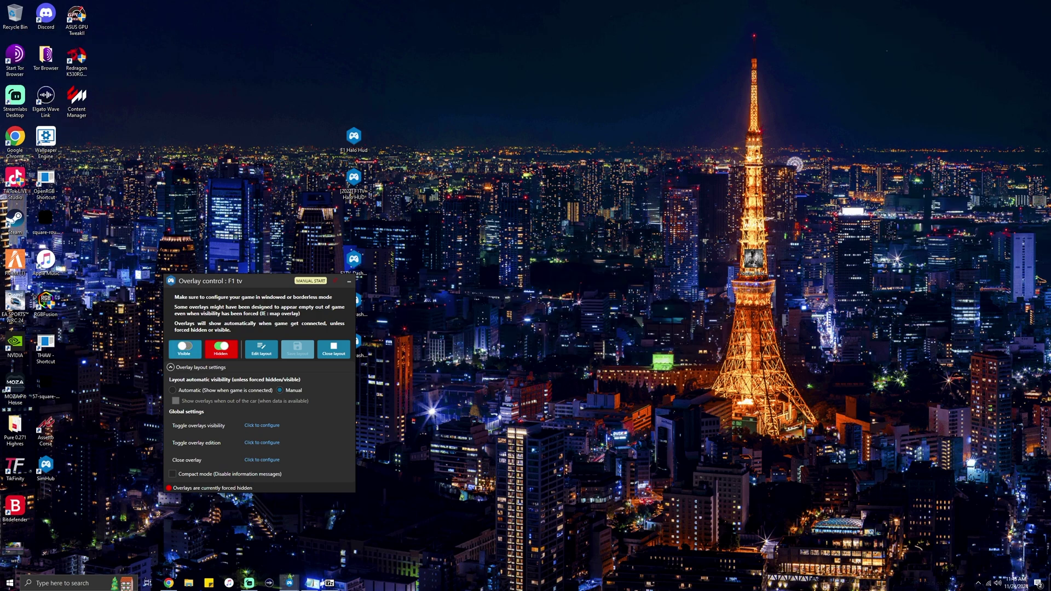
left_click(184, 349)
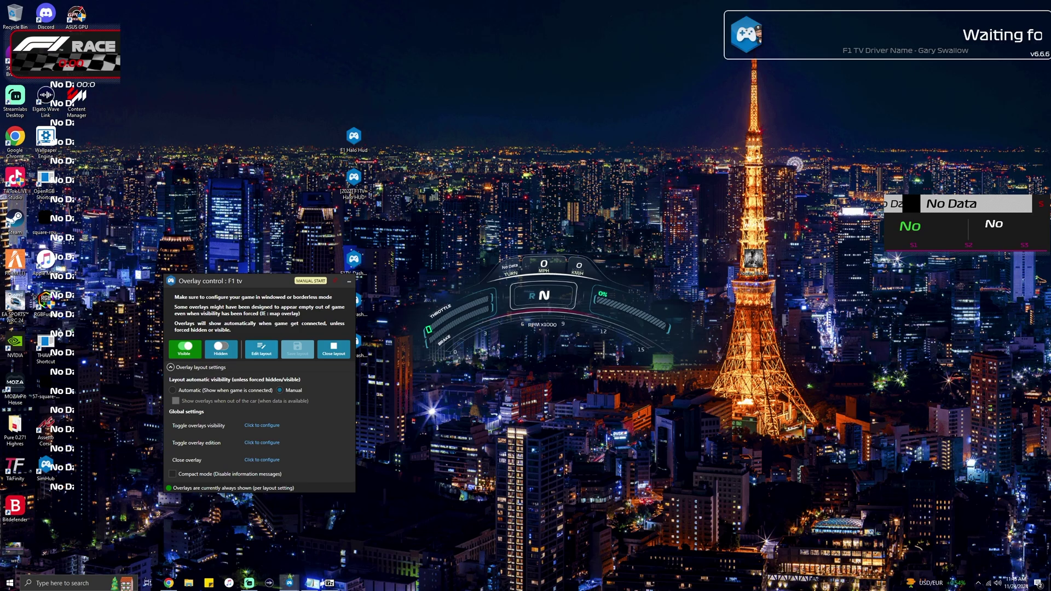
left_click(261, 349)
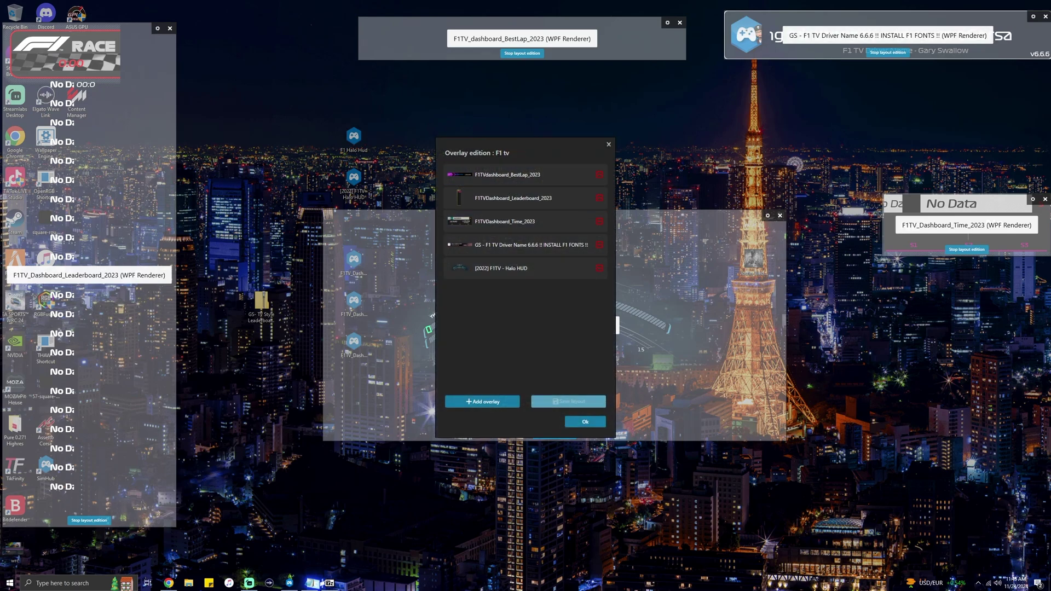
left_click_drag(521, 147, 848, 123)
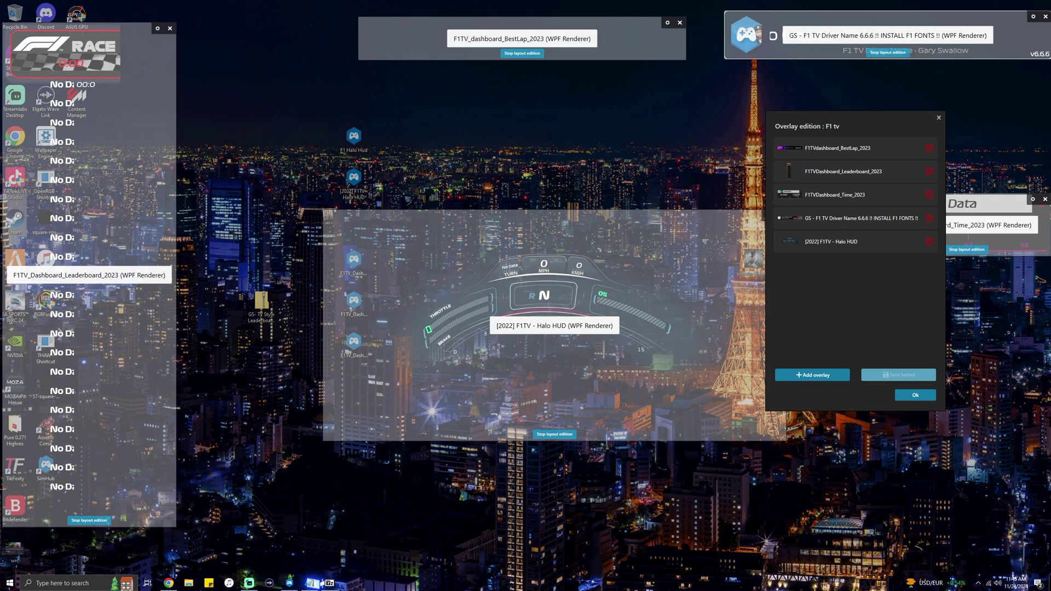
View the settings of the F1TV_dashboard_BestLap_2023 overlay and close them without changes
left_click(667, 23)
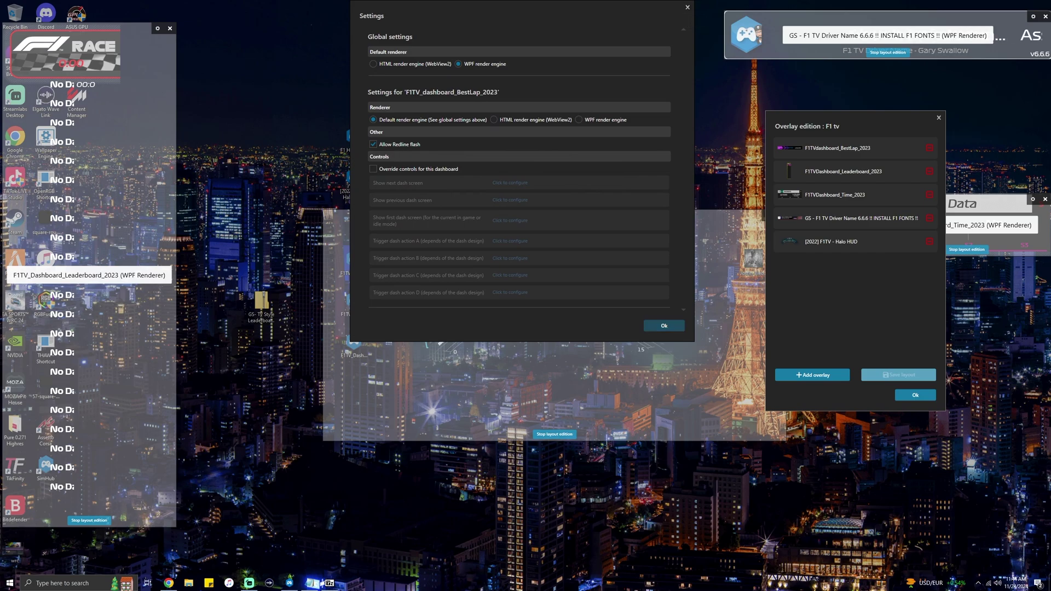
left_click(664, 326)
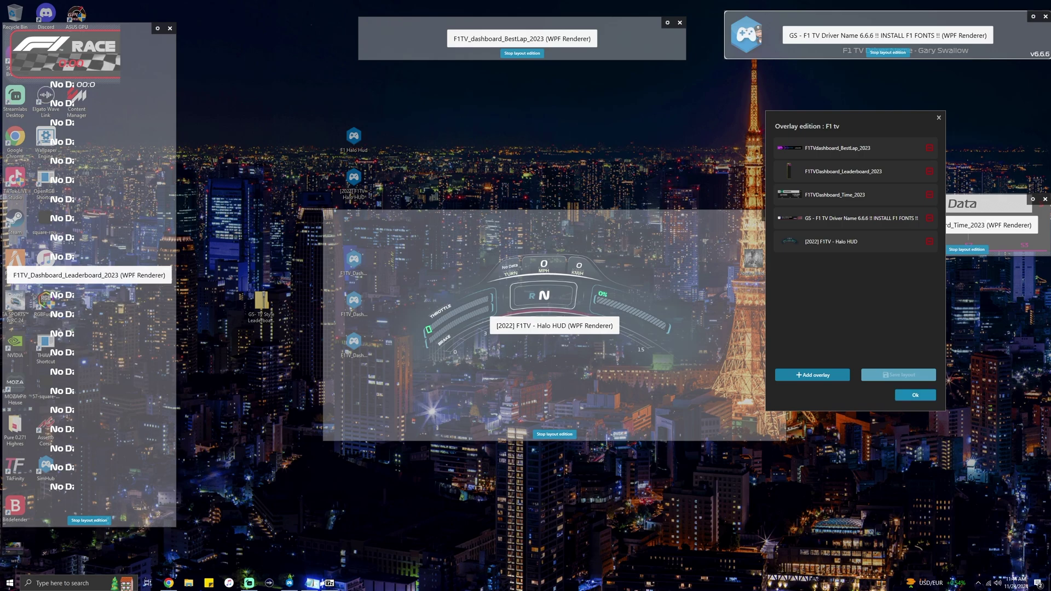
key("Return")
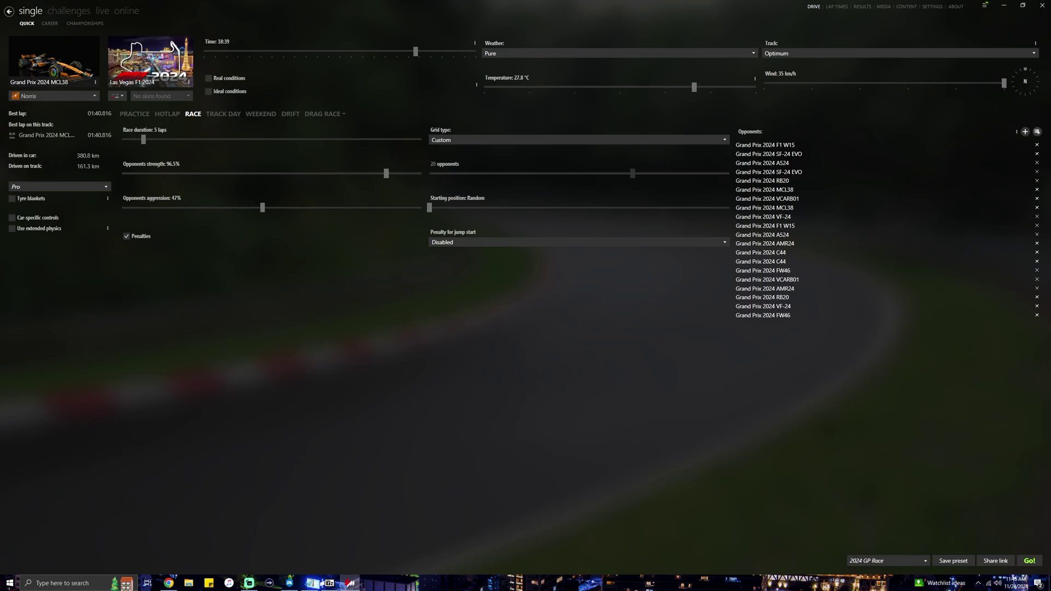
In Content Manager, open the opponents table of the Las Vegas race and inspect the skin and driver name of the Grand Prix 2024 F1 W15
left_click(1037, 132)
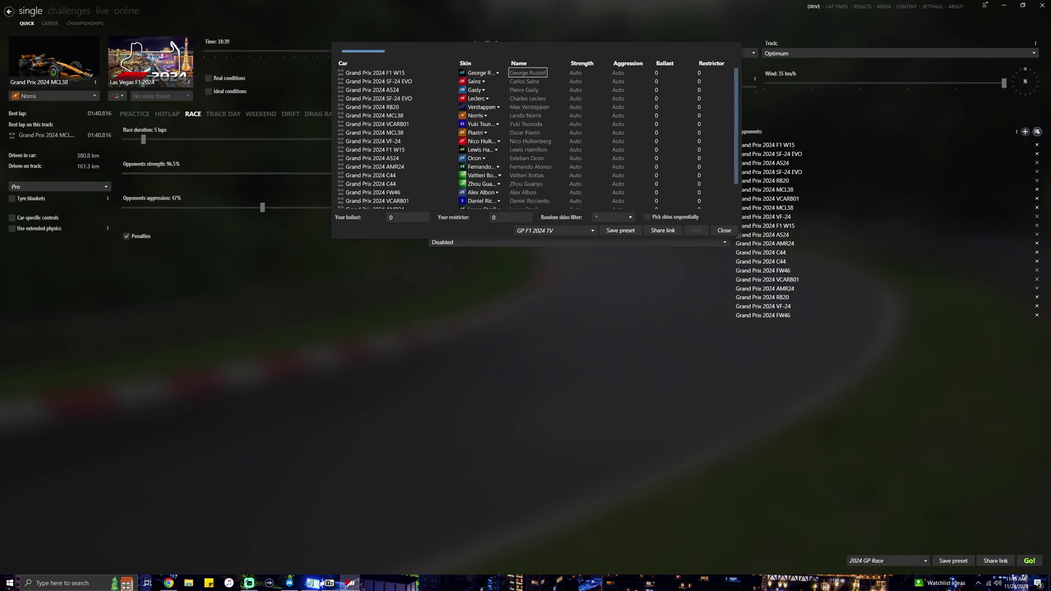
left_click(480, 73)
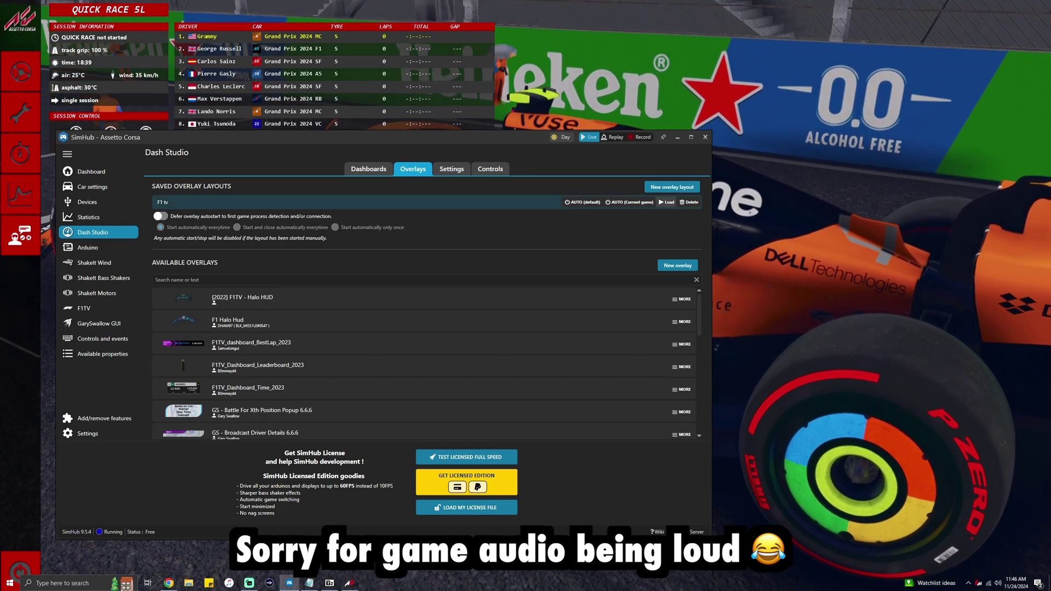
Switch to the running Assetto Corsa race and view the F1 tv overlays in game without the overlay control window
key("alt+Tab")
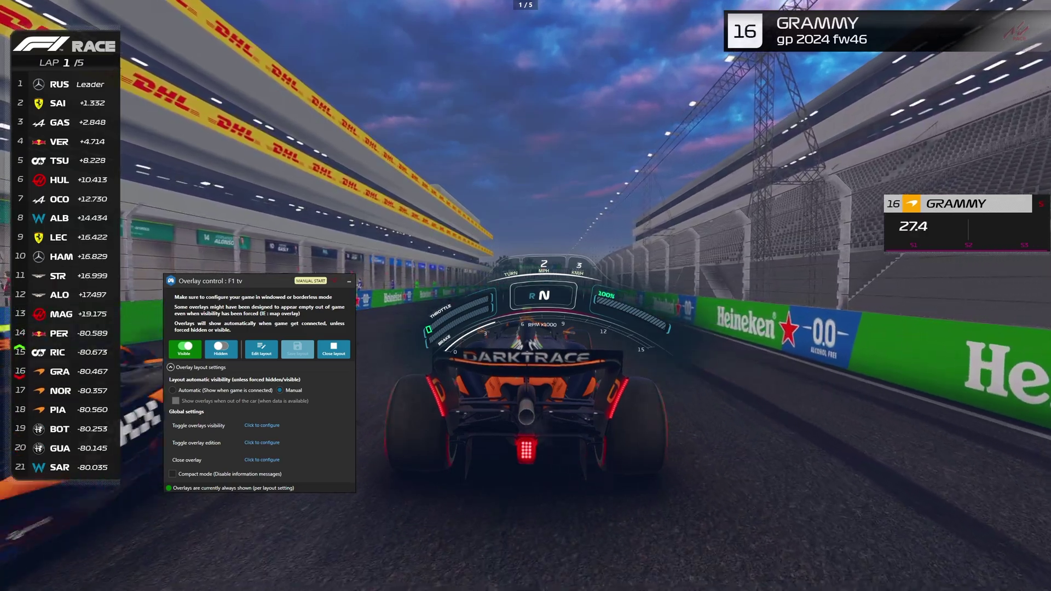
key("alt+Tab")
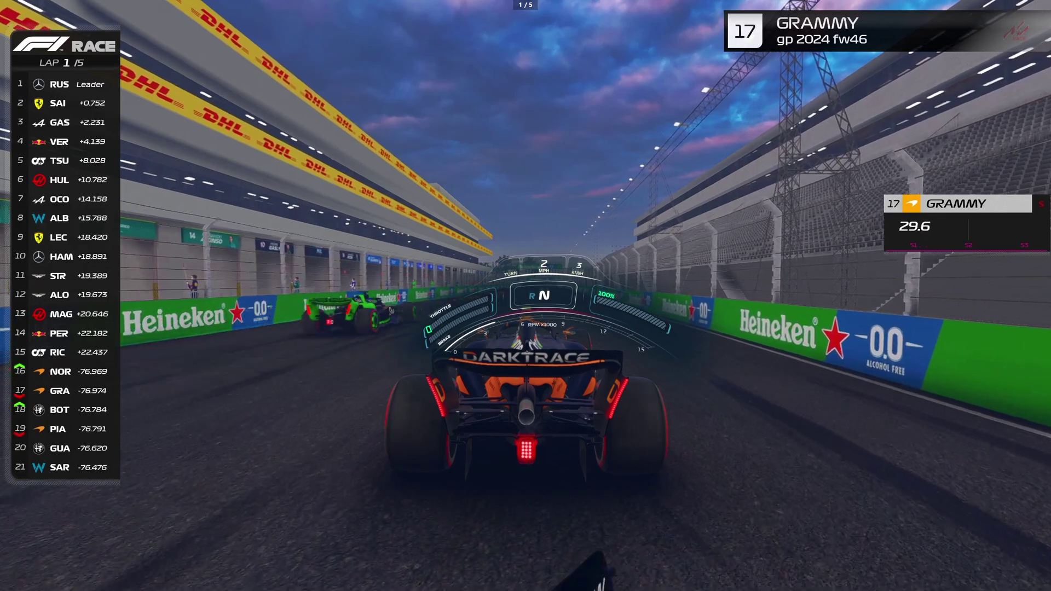
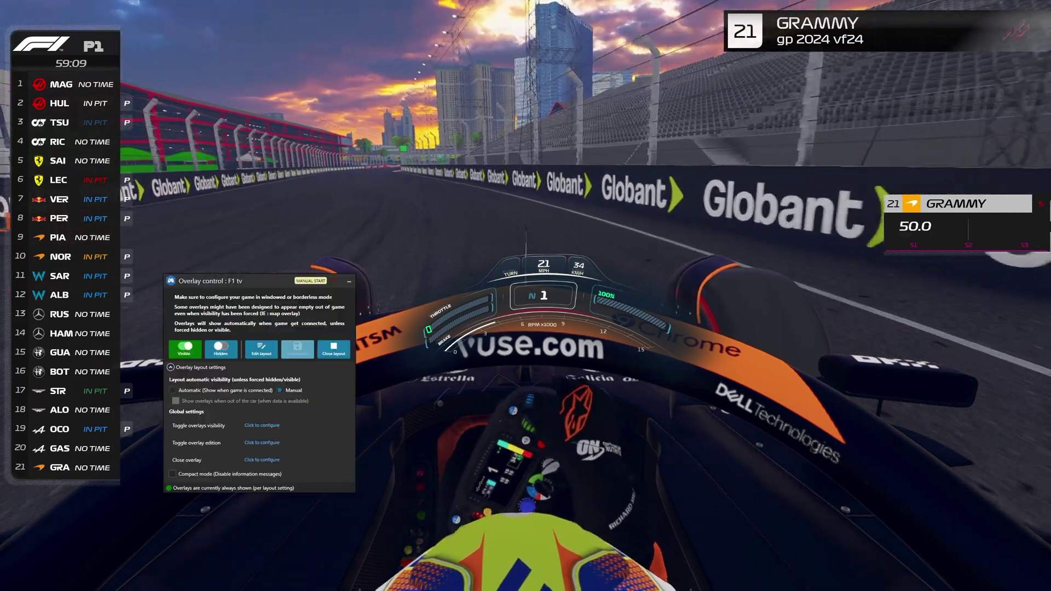
Edit the F1 tv layout, enlarging the [2022] F1TV - Halo HUD overlay and centring it over the car's halo, and finish the layout edit
left_click(262, 348)
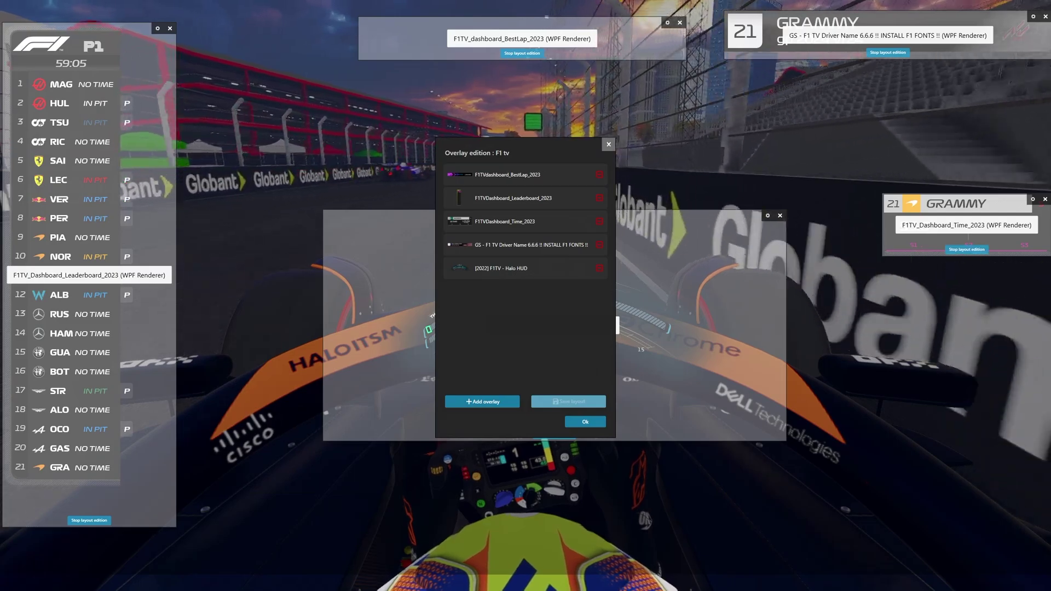
left_click_drag(538, 147, 915, 116)
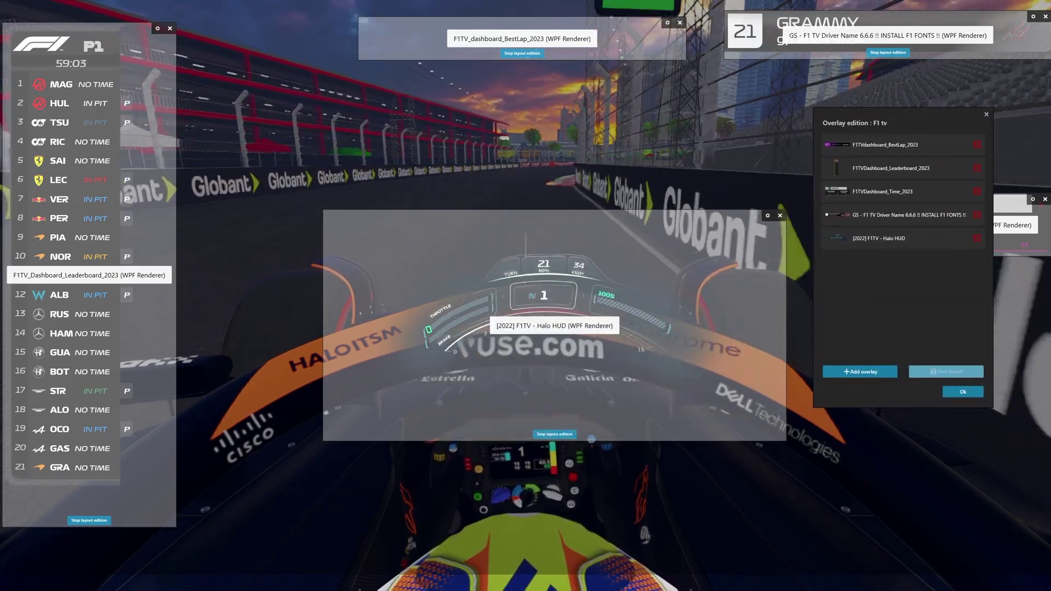
left_click_drag(786, 441, 986, 540)
left_click_drag(651, 315, 533, 287)
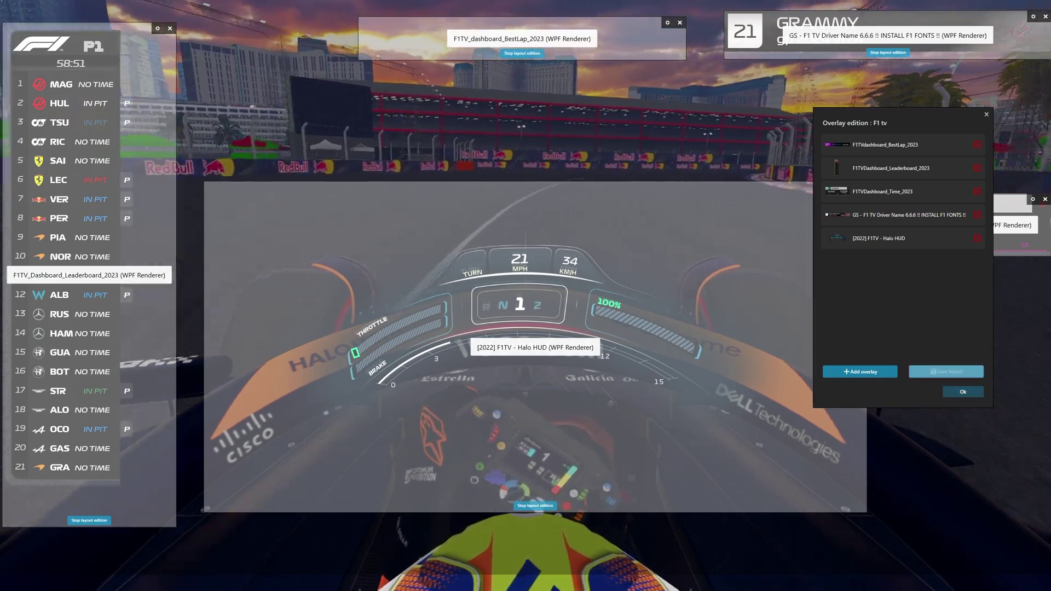
key("Return")
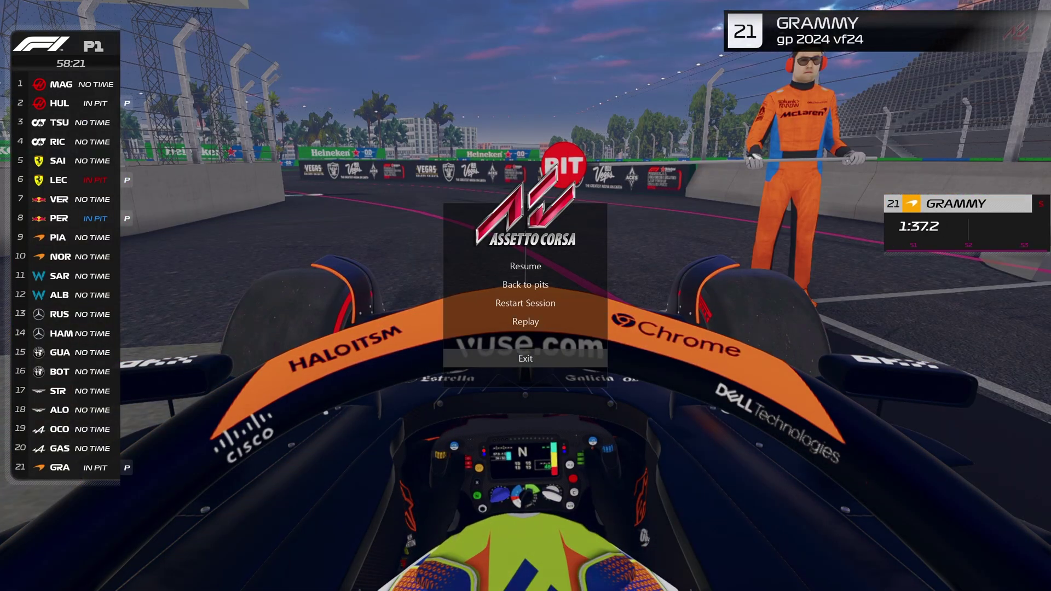
Exit the Assetto Corsa session and dismiss its results in Content Manager, with the F1 tv overlays forced hidden
left_click(525, 358)
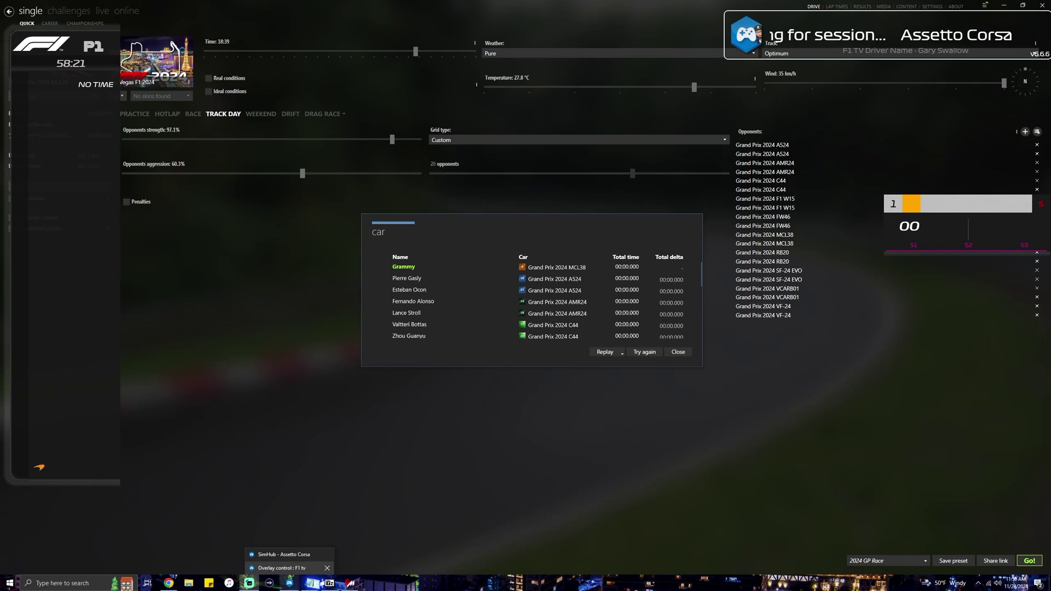
left_click(281, 567)
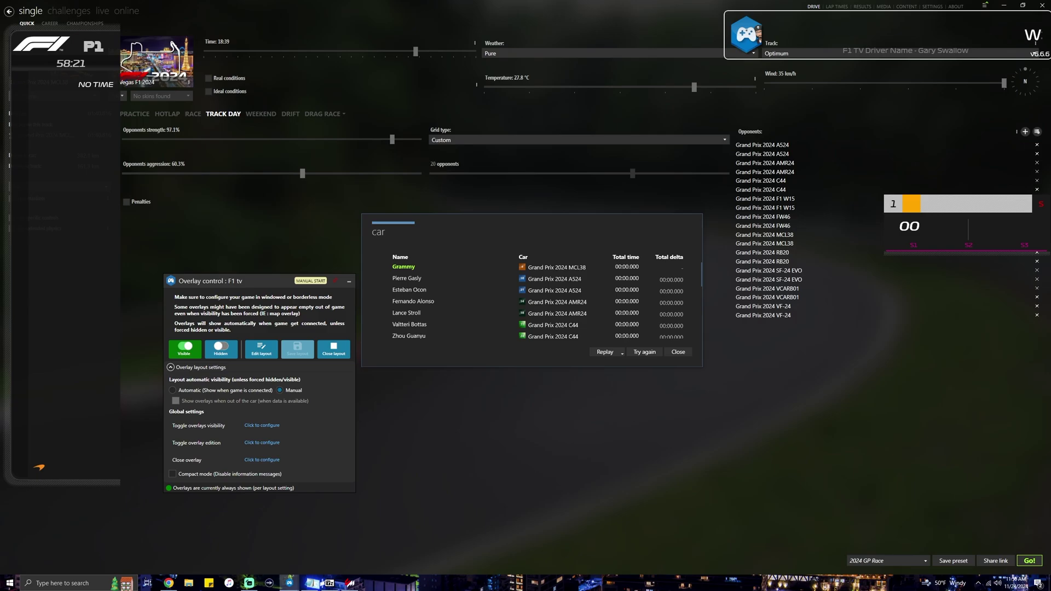
left_click(220, 348)
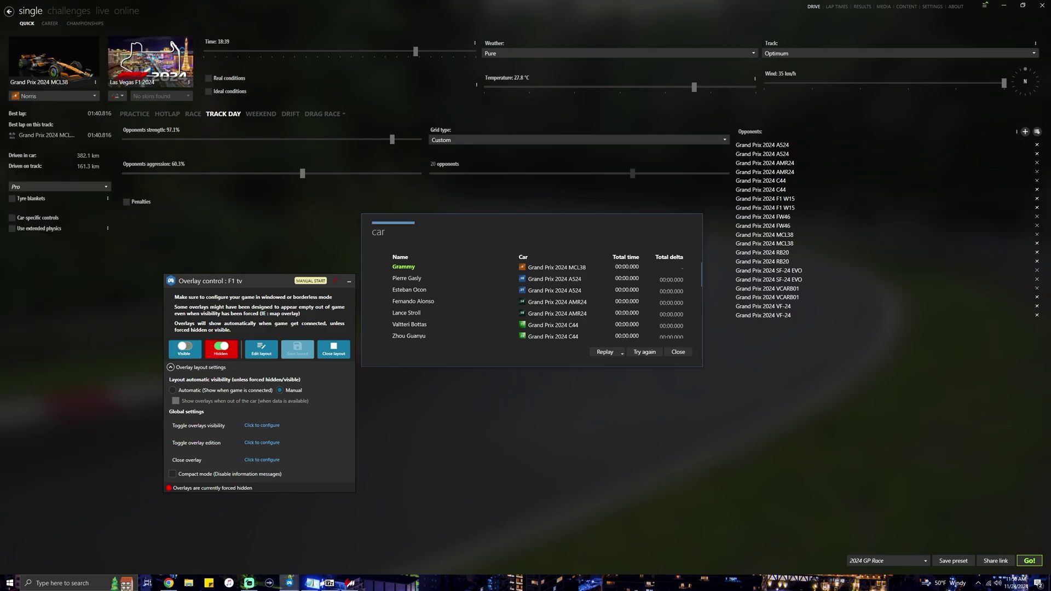
left_click(678, 352)
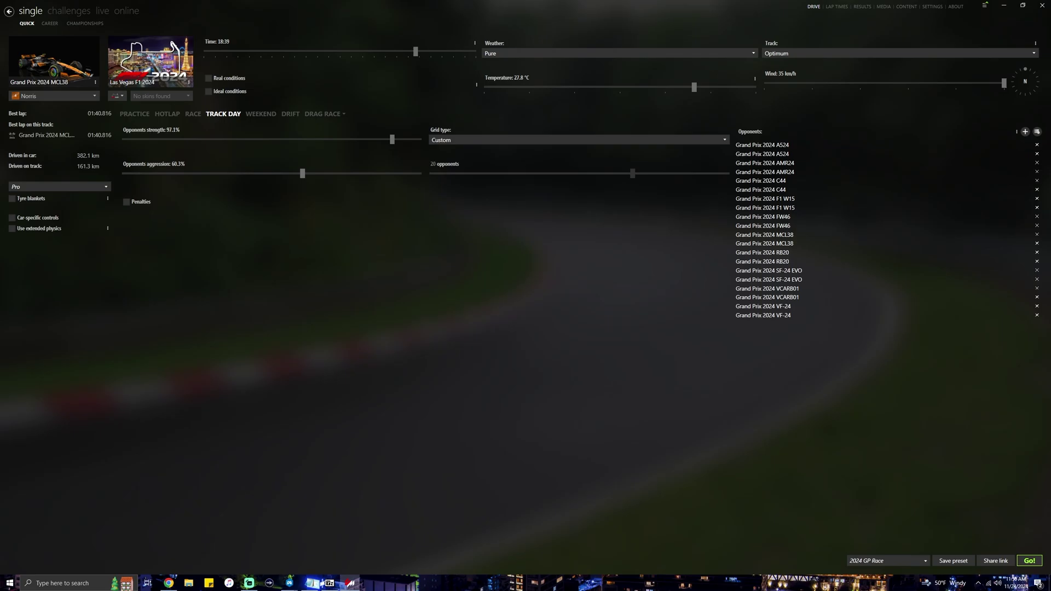
Bring back the F1 tv overlay control window and set the layout's overlays to visible
mouse_move(310, 583)
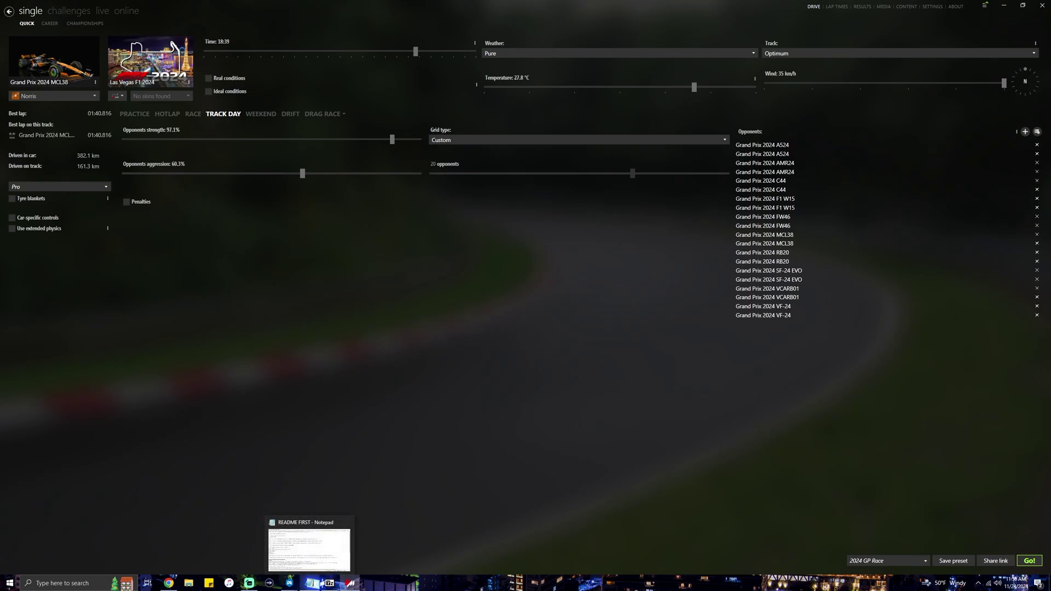
left_click(282, 568)
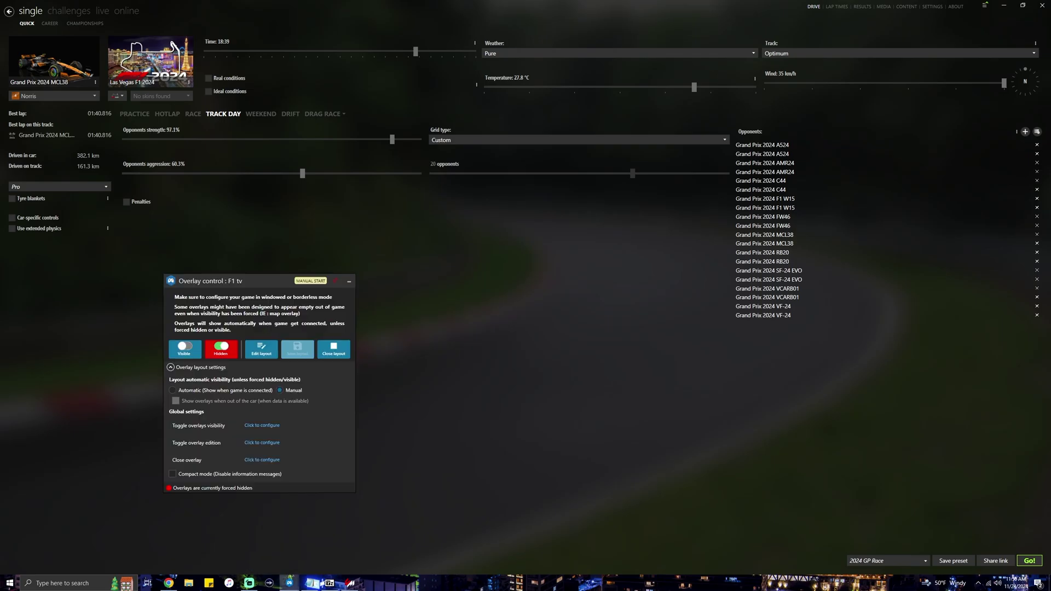
left_click(184, 348)
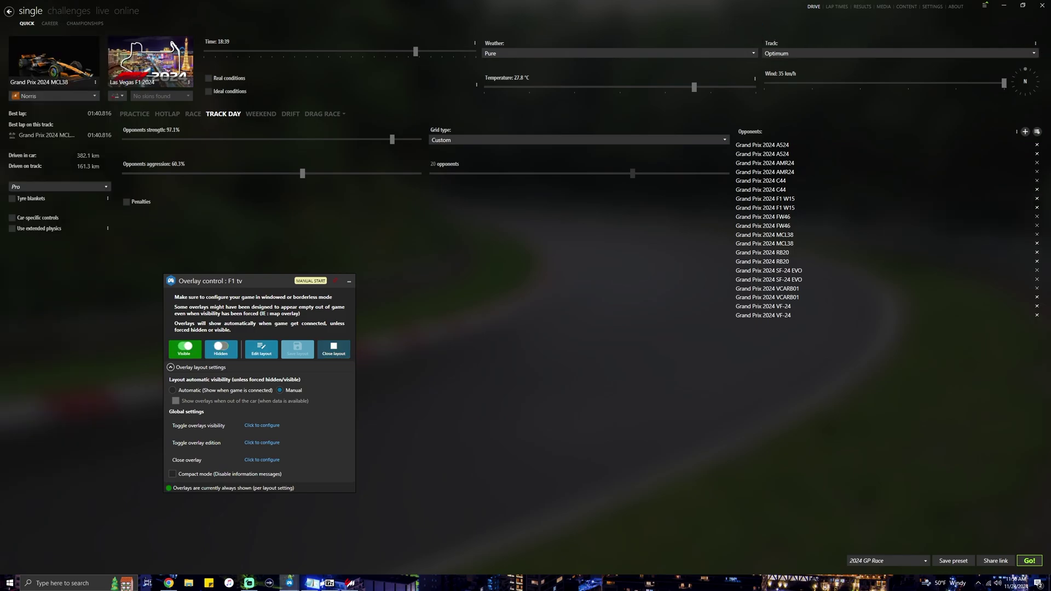
Switch to the main SimHub window and open the F1TV plugin's options
key("alt+Tab")
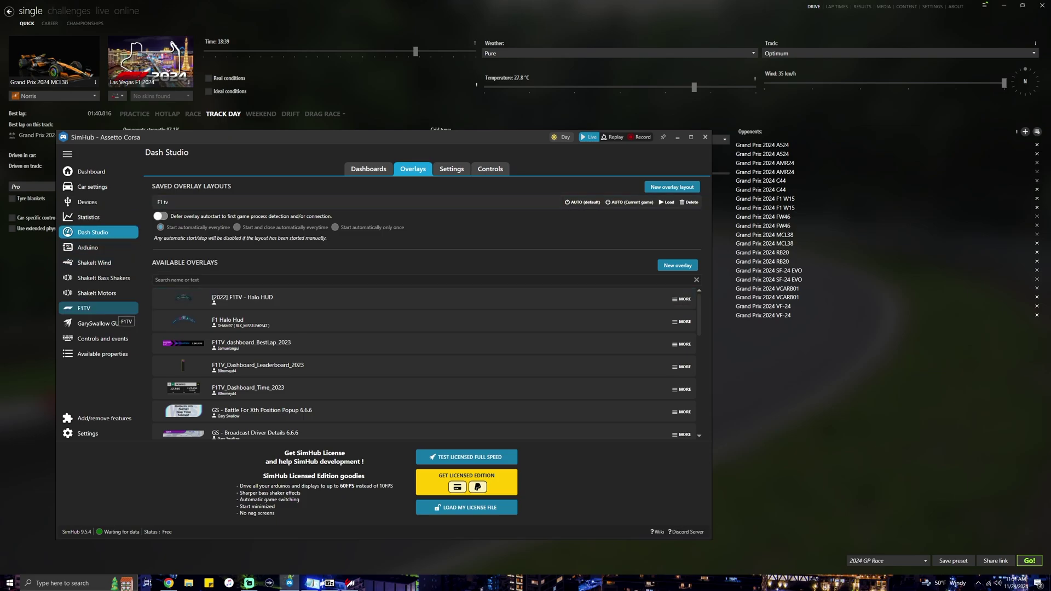
left_click(98, 308)
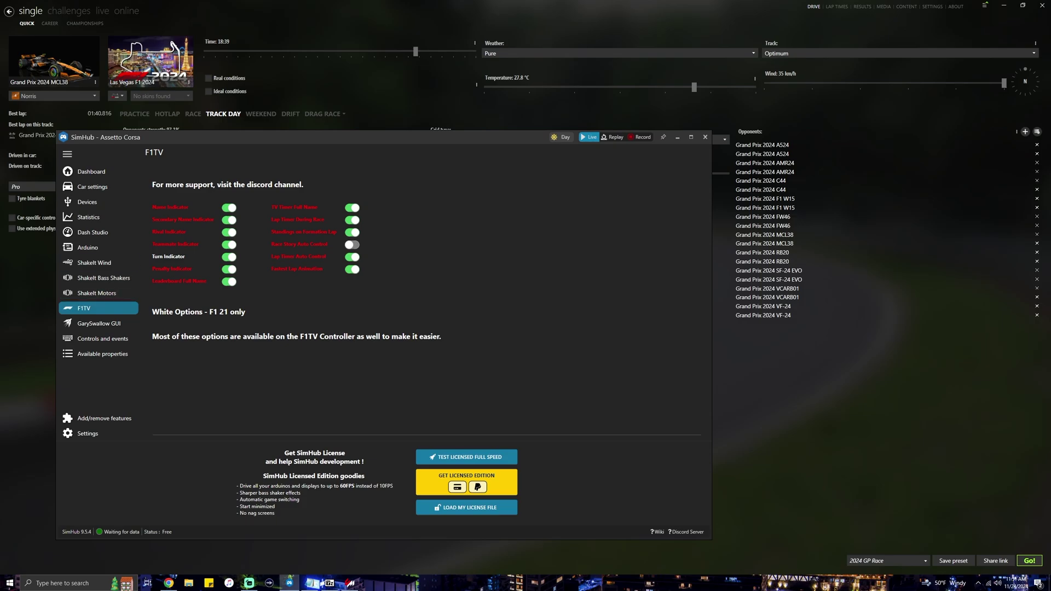